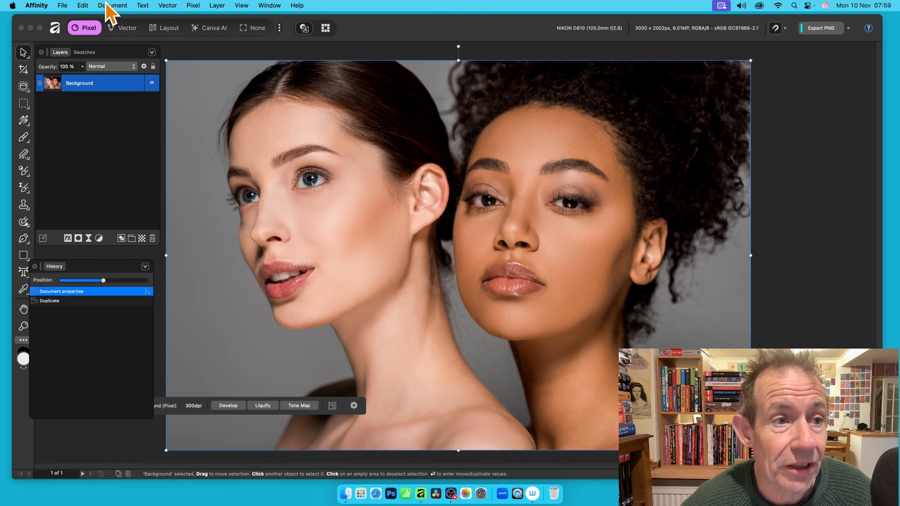
Duplicate the Background photo layer as a second layer above the original.
left_click(82, 5)
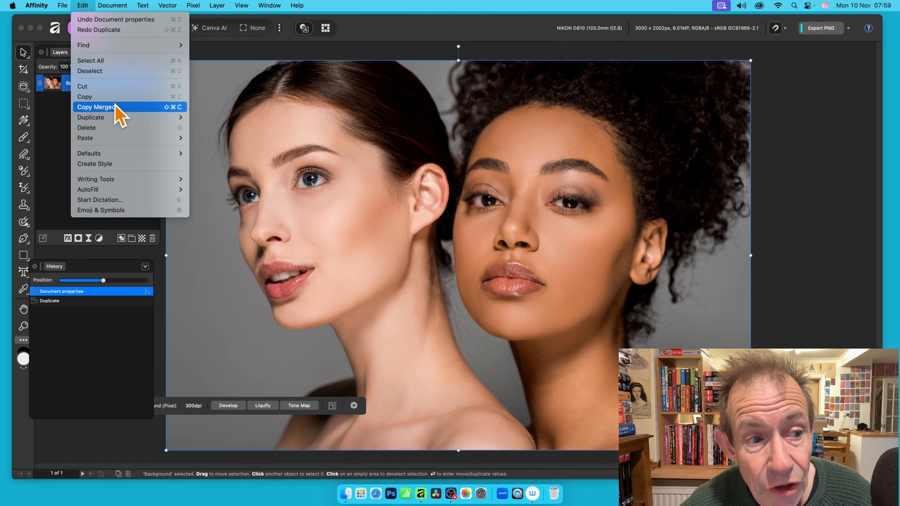
mouse_move(121, 119)
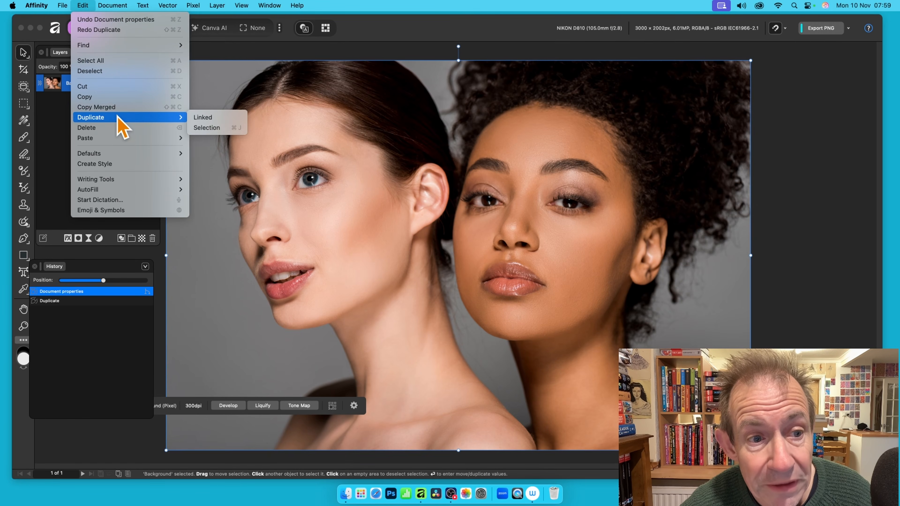
left_click(233, 129)
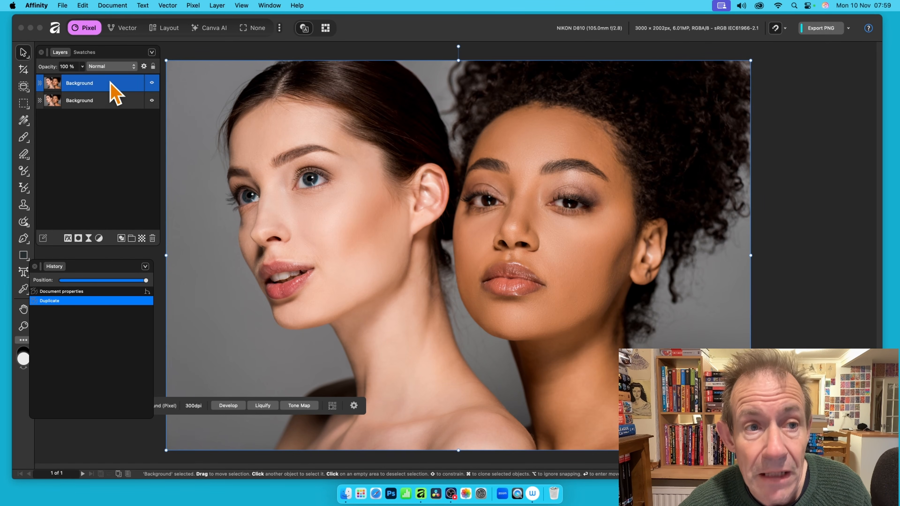
Apply a Gaussian Blur with a 28.7 px radius to the upper Background layer.
left_click(193, 6)
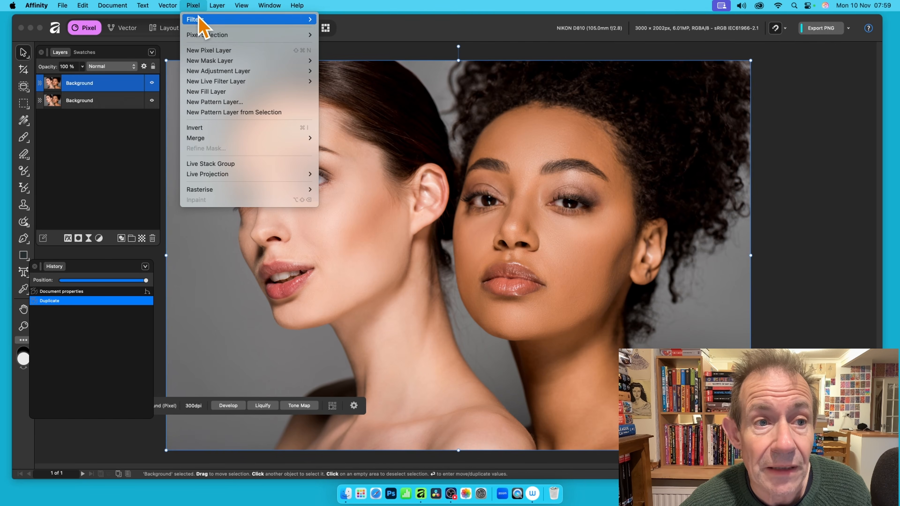
mouse_move(199, 19)
mouse_move(363, 47)
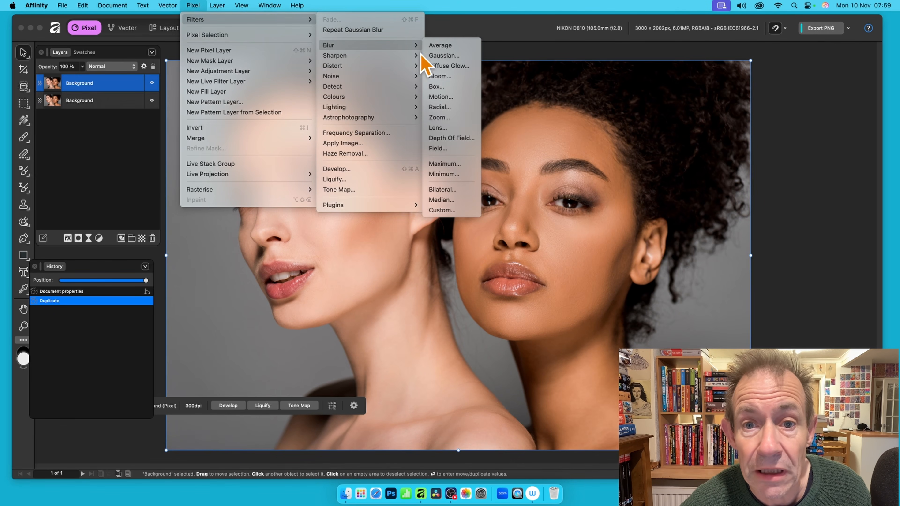
left_click(446, 58)
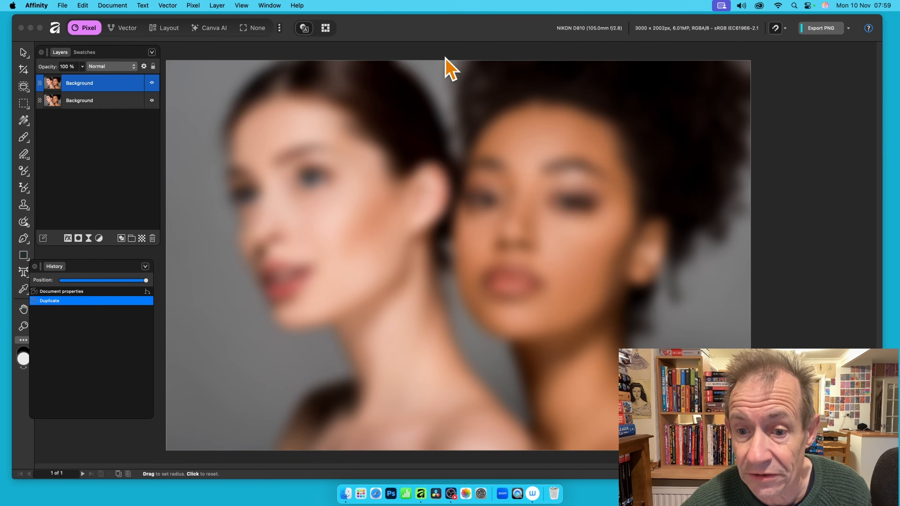
left_click_drag(754, 383, 474, 264)
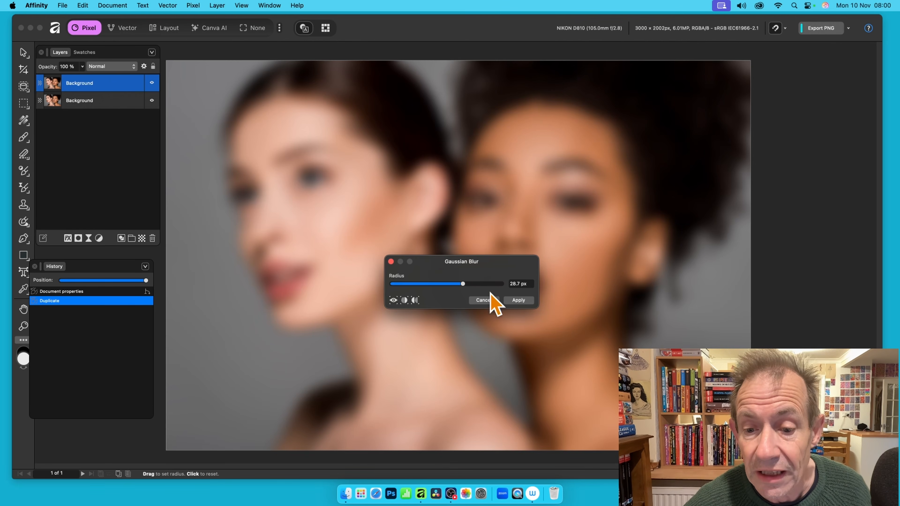
left_click(518, 299)
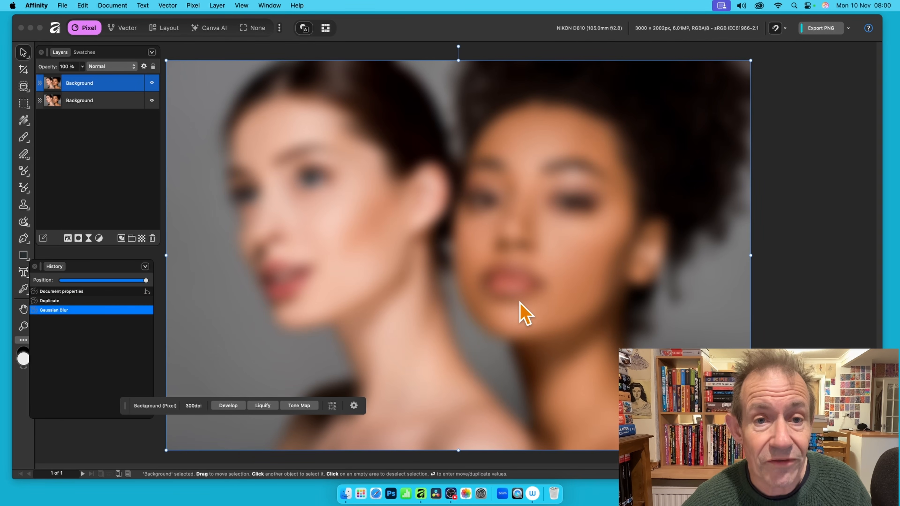
Image Trace the blurred upper layer with an Edge Threshold of 1% and a Curve Fitting Tolerance of 41%.
left_click(173, 5)
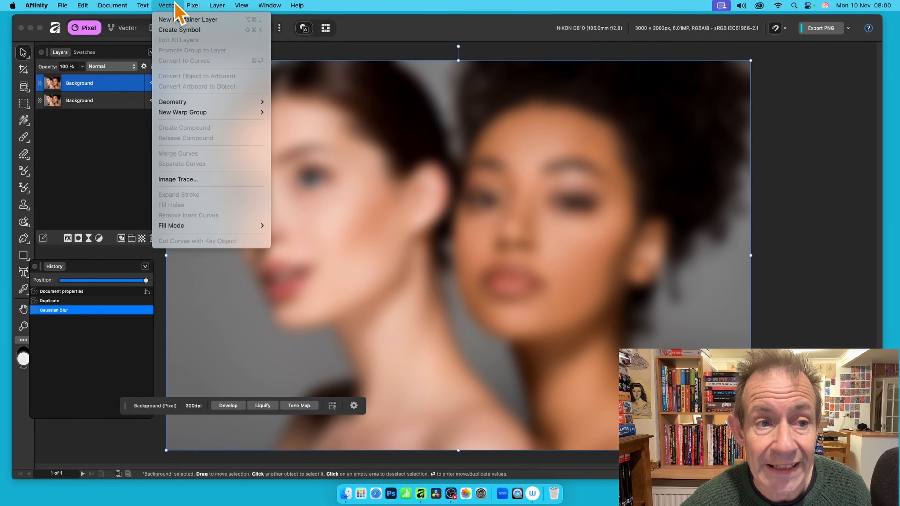
left_click(202, 180)
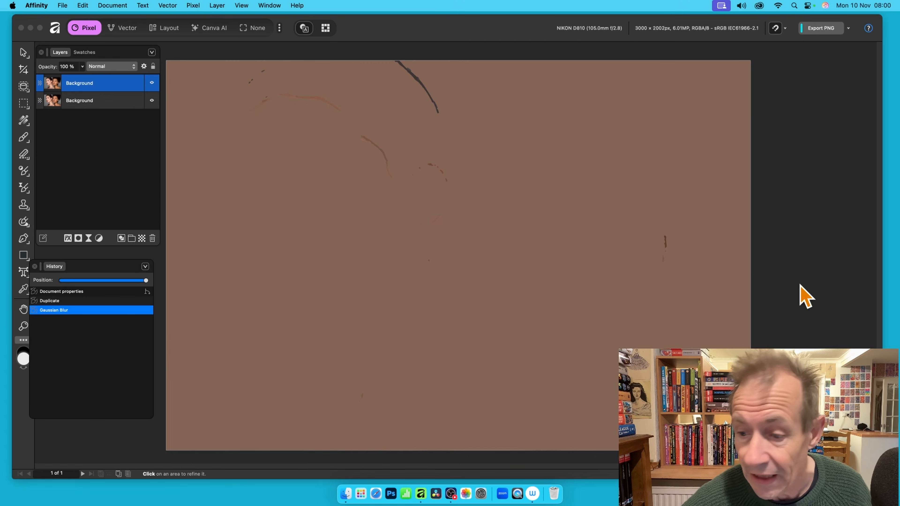
left_click_drag(568, 248, 428, 181)
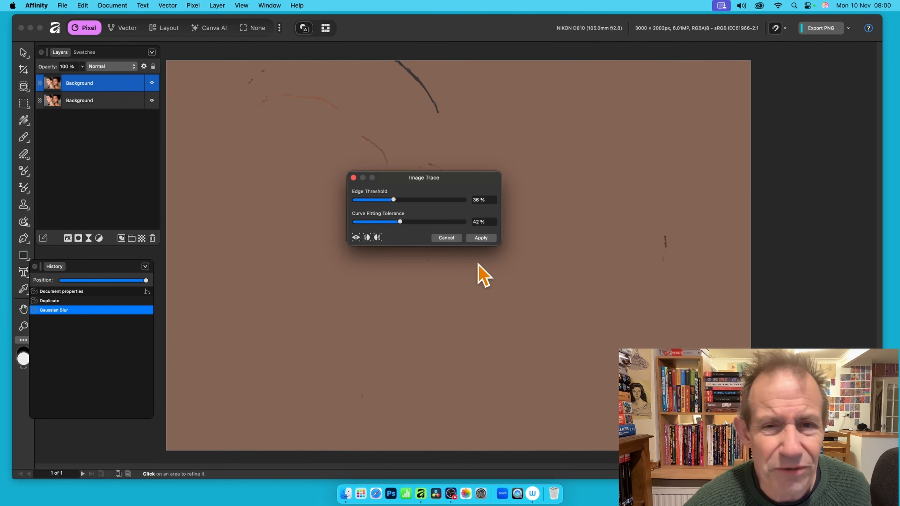
left_click_drag(393, 204, 355, 201)
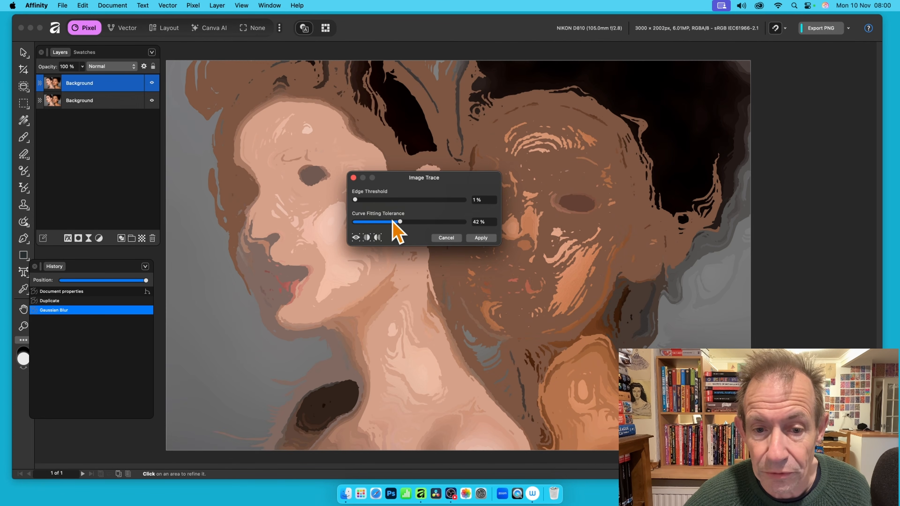
mouse_move(400, 222)
left_mouse_down()
mouse_move(431, 222)
mouse_move(401, 223)
left_mouse_up()
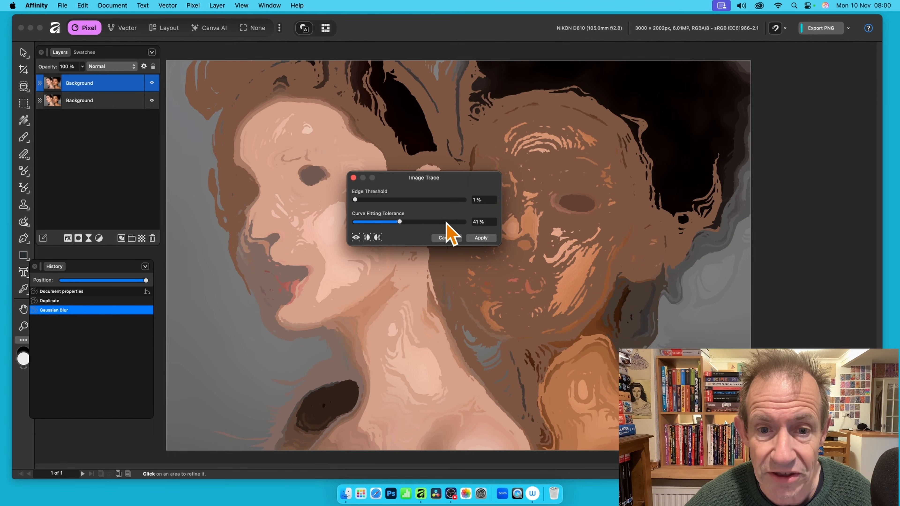
left_click(480, 237)
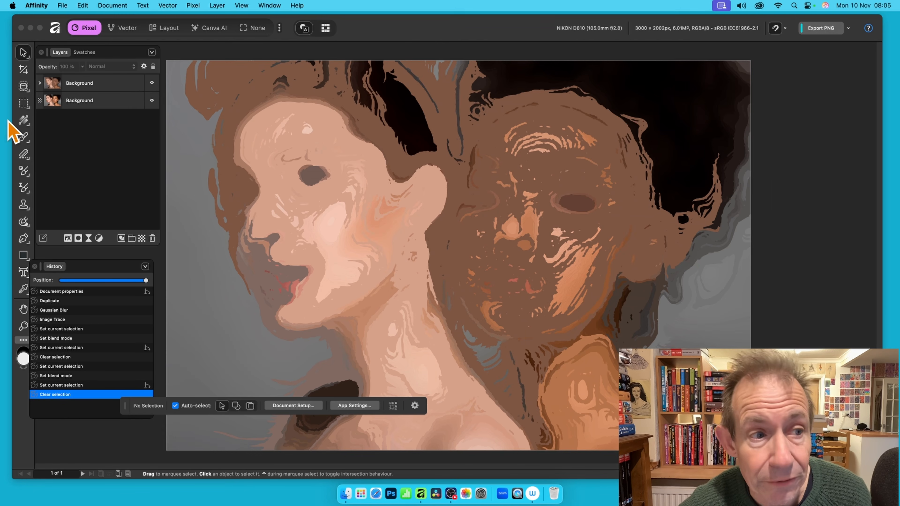
left_click(121, 85)
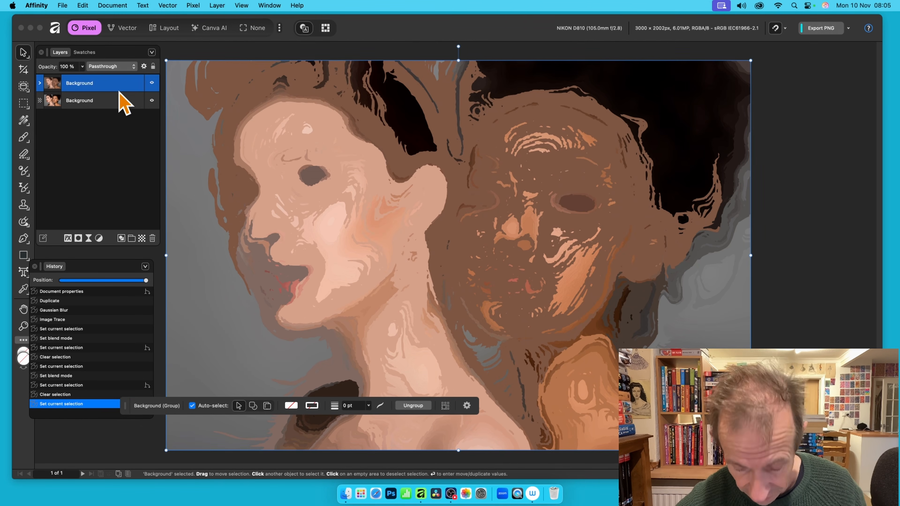
left_click(96, 101, "shift")
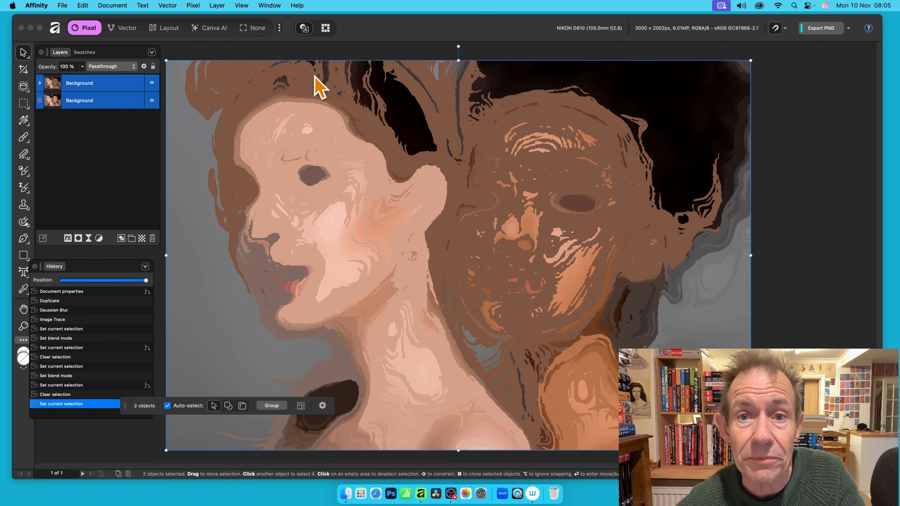
left_click(119, 131)
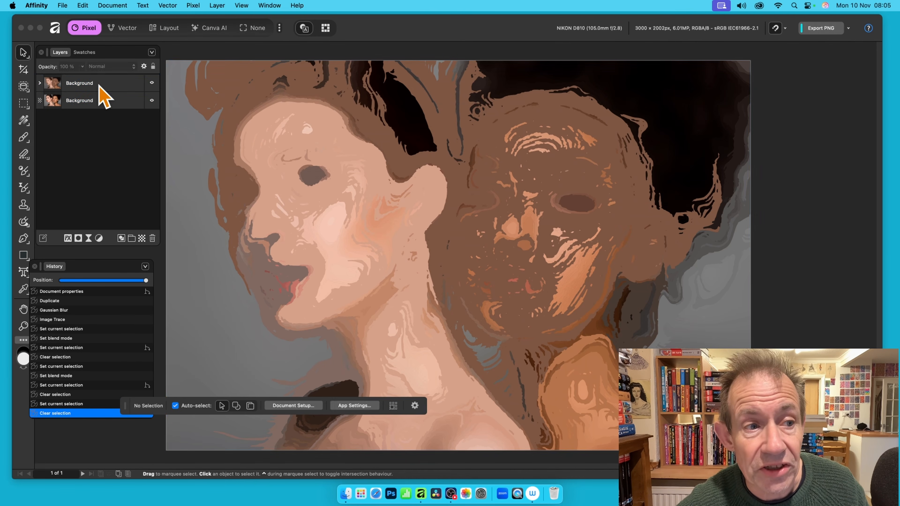
Set the blend mode of the traced upper Background group to Linear Light.
left_click(103, 85)
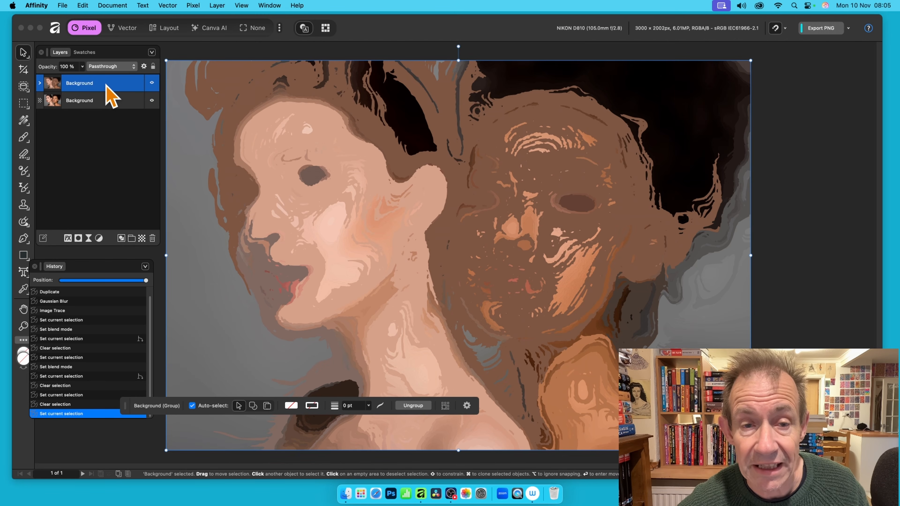
left_click(110, 67)
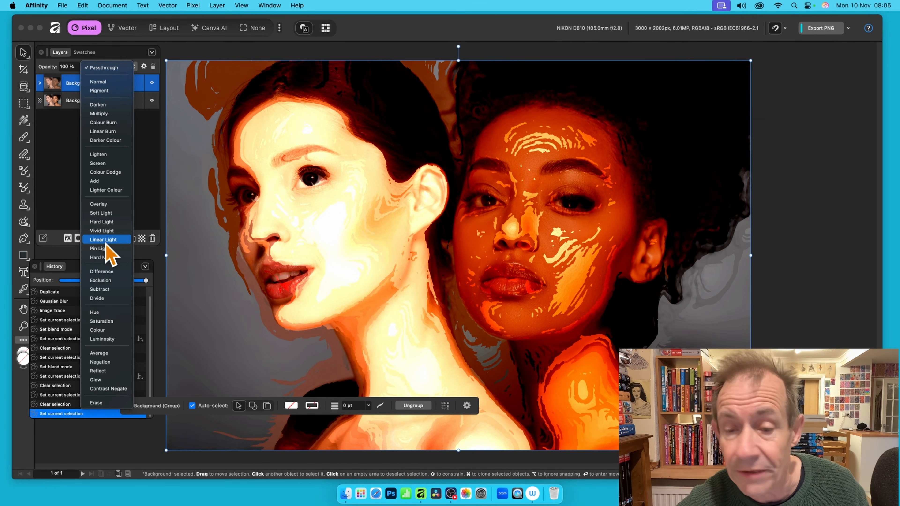
left_click(105, 240)
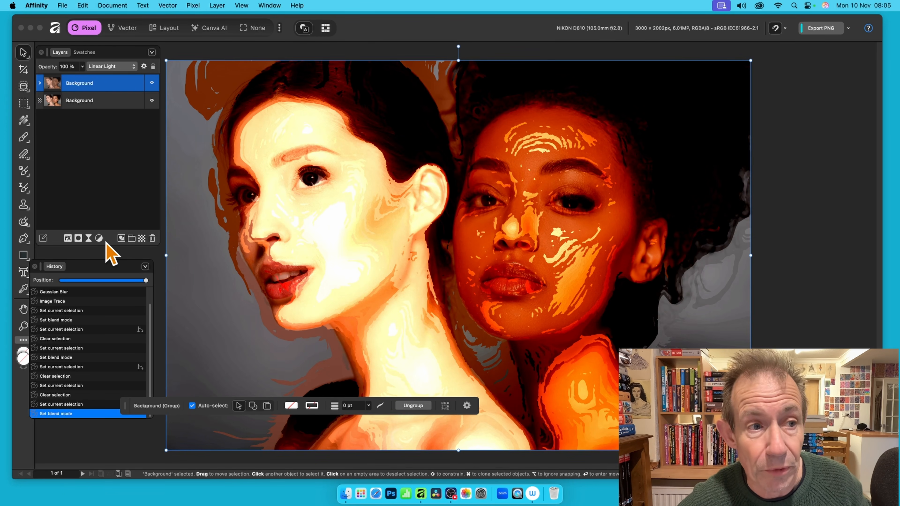
Select the traced group together with the original photo layer and merge them into a single pixel layer.
left_click(121, 103, "shift")
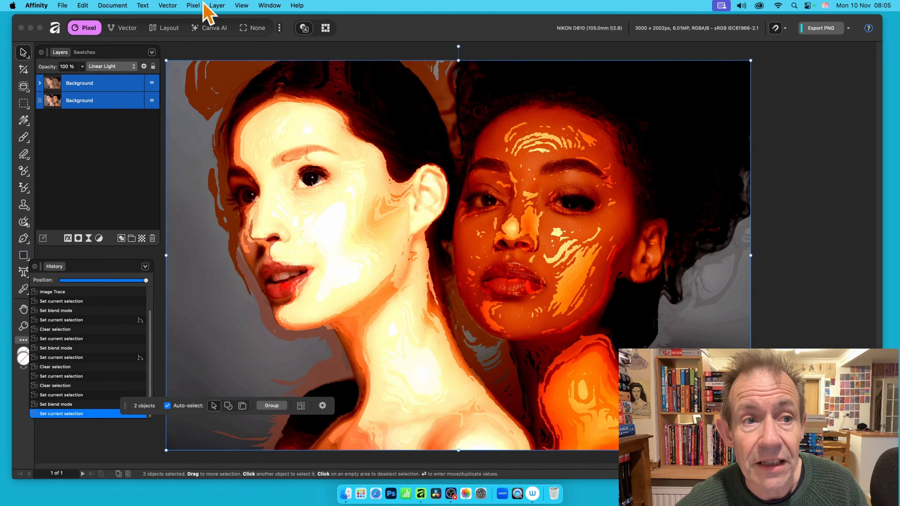
left_click(191, 6)
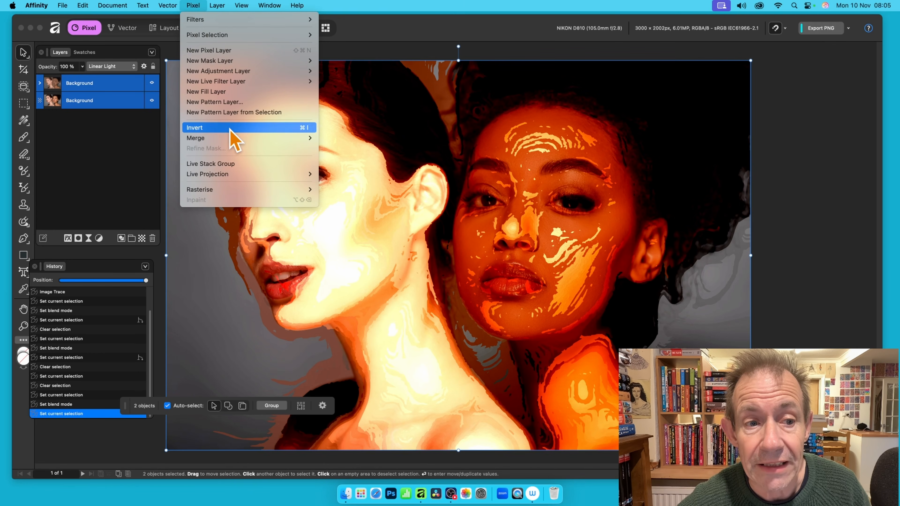
mouse_move(234, 139)
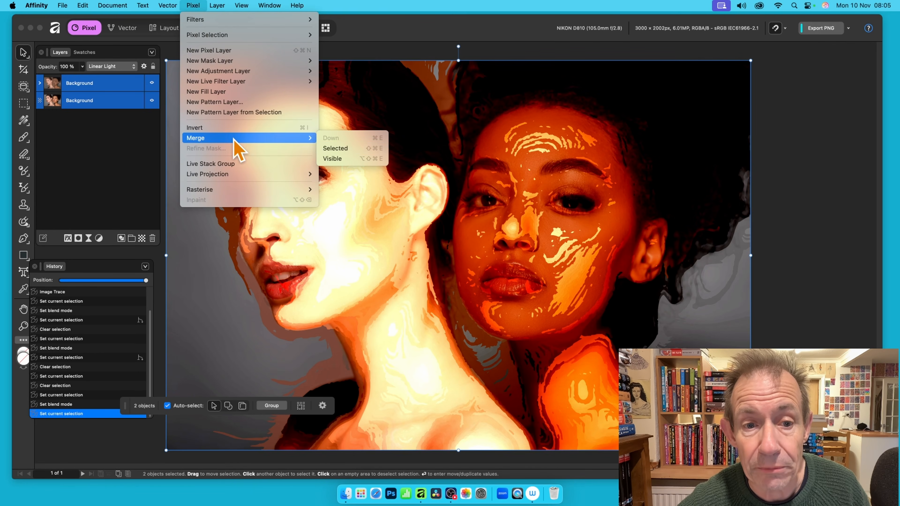
left_click(385, 149)
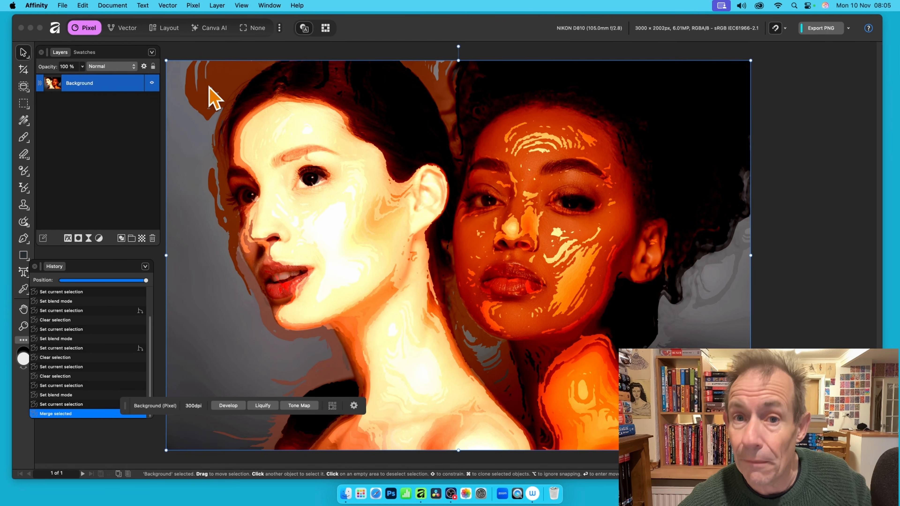
Image Trace the merged Background layer with an Edge Threshold of 35% and a Curve Fitting Tolerance of 41%.
left_click(173, 5)
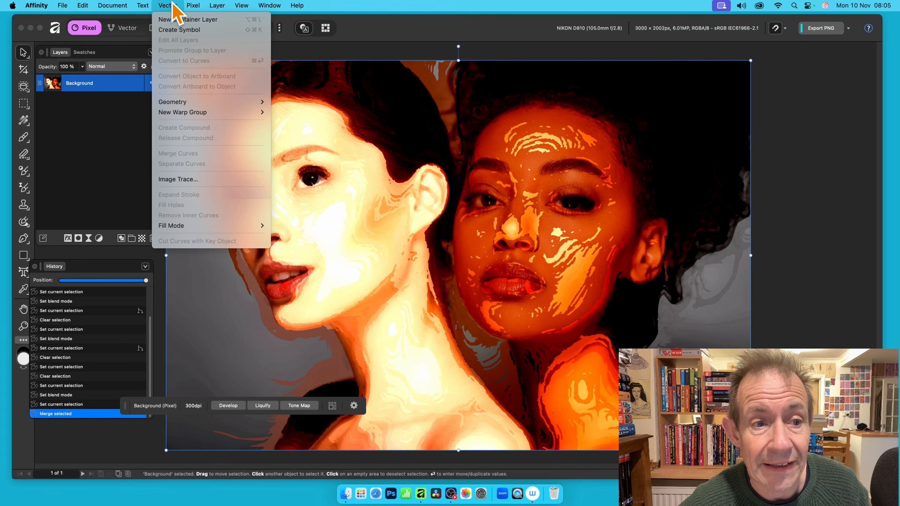
left_click(185, 184)
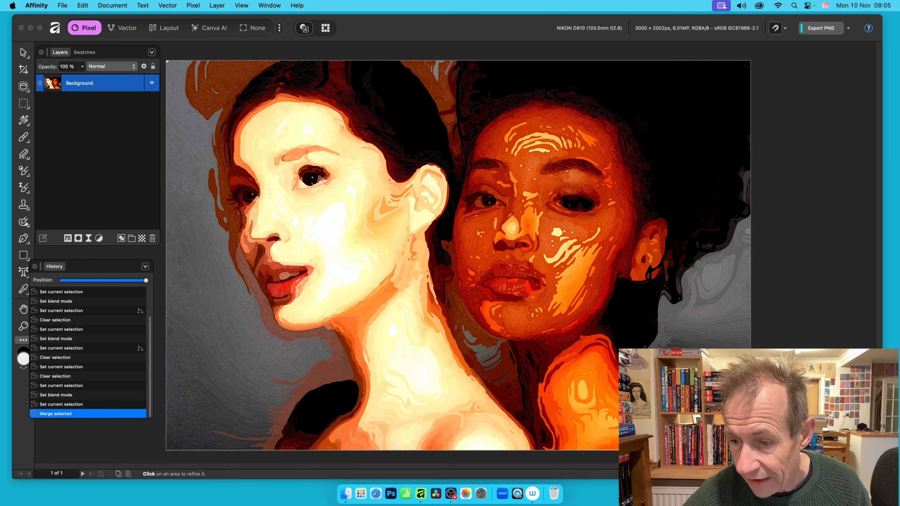
left_click_drag(776, 400, 410, 192)
left_click_drag(325, 217, 375, 218)
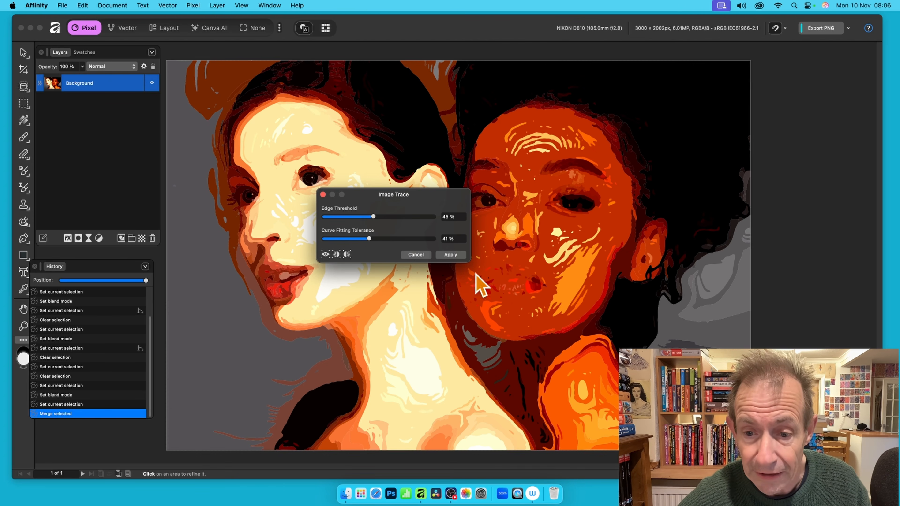
mouse_move(361, 216)
left_mouse_down()
mouse_move(339, 216)
mouse_move(363, 217)
left_mouse_up()
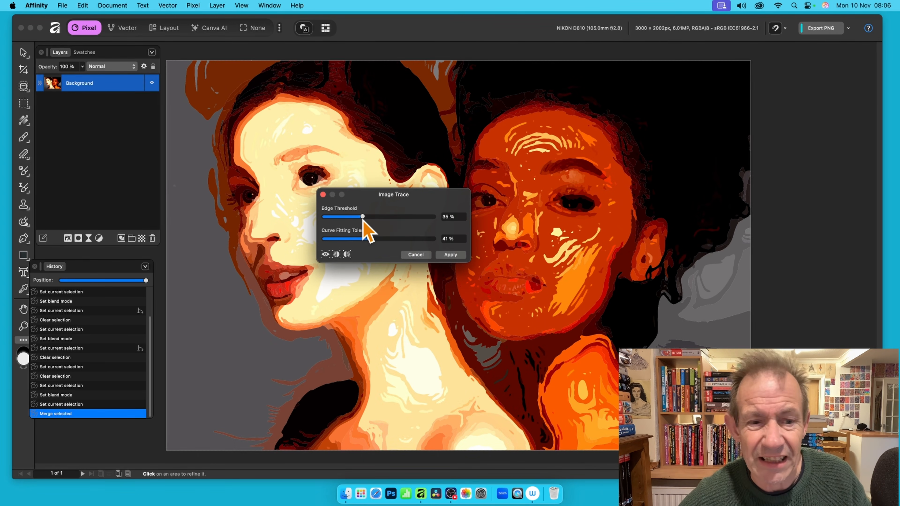
left_click(456, 256)
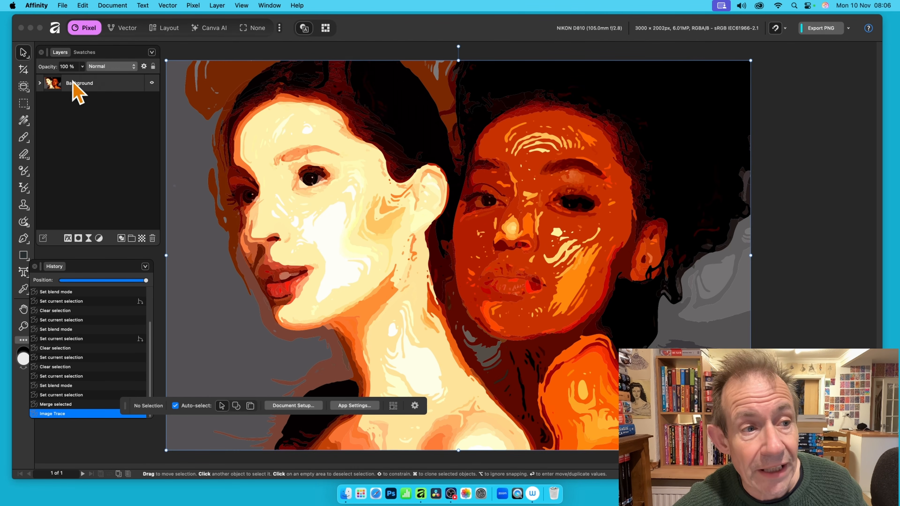
Expand the newly traced Background group and examine the individual vector shapes it contains, selecting the topmost one.
left_click(40, 83)
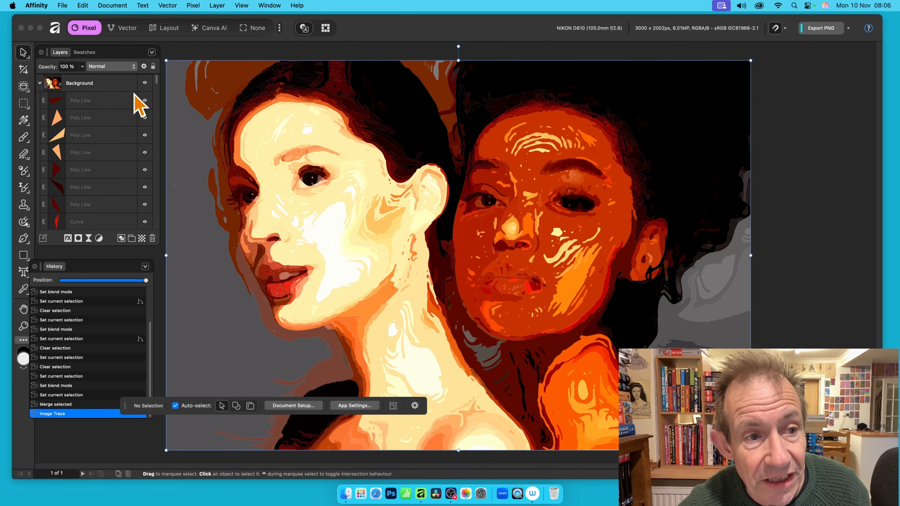
left_click(89, 89)
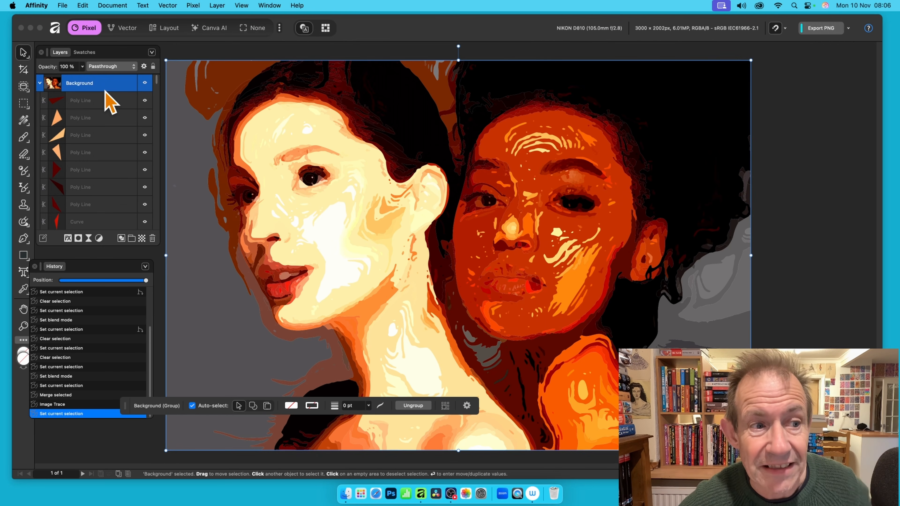
left_click(104, 103)
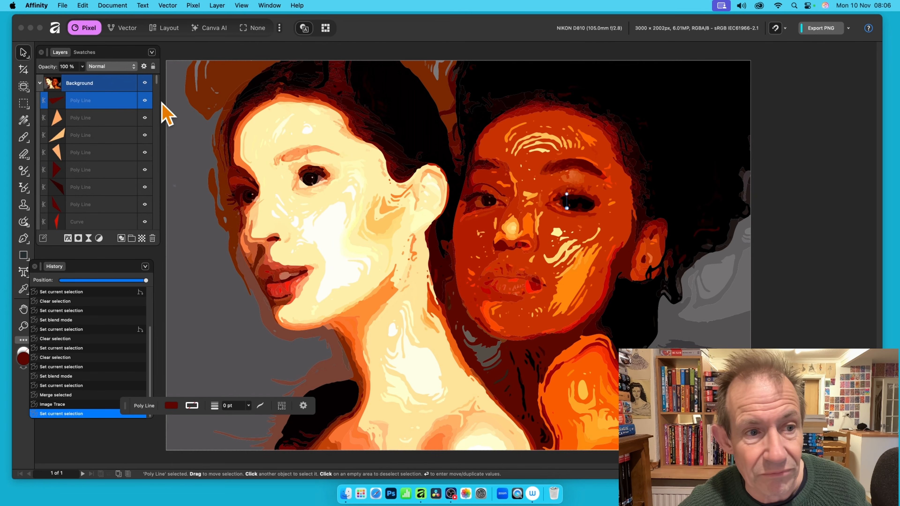
mouse_move(158, 82)
left_mouse_down()
mouse_move(161, 148)
mouse_move(157, 80)
left_mouse_up()
Enable the 3D layer effect on the whole traced Background group.
left_click(112, 83)
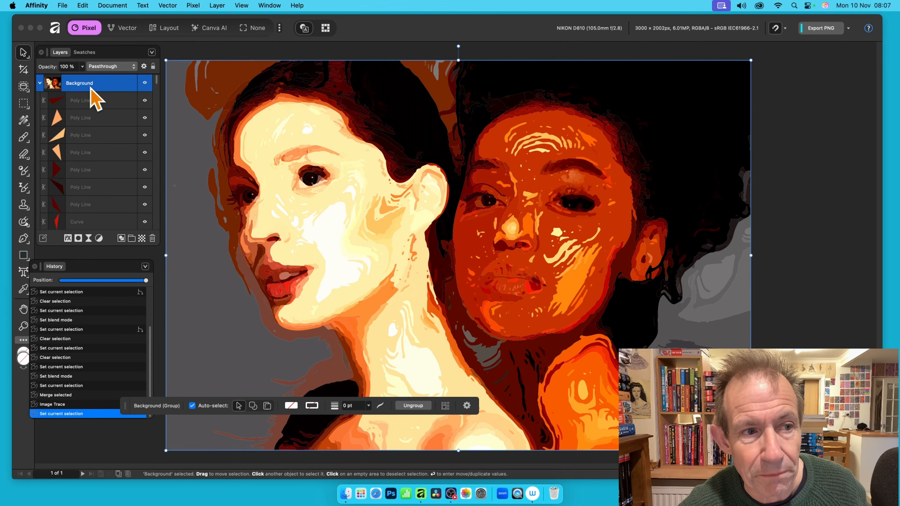
left_click(68, 238)
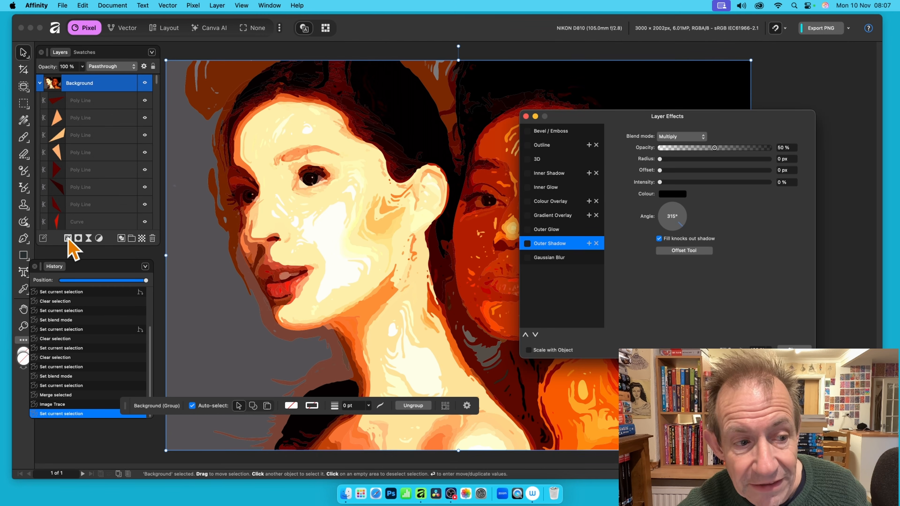
left_click(532, 161)
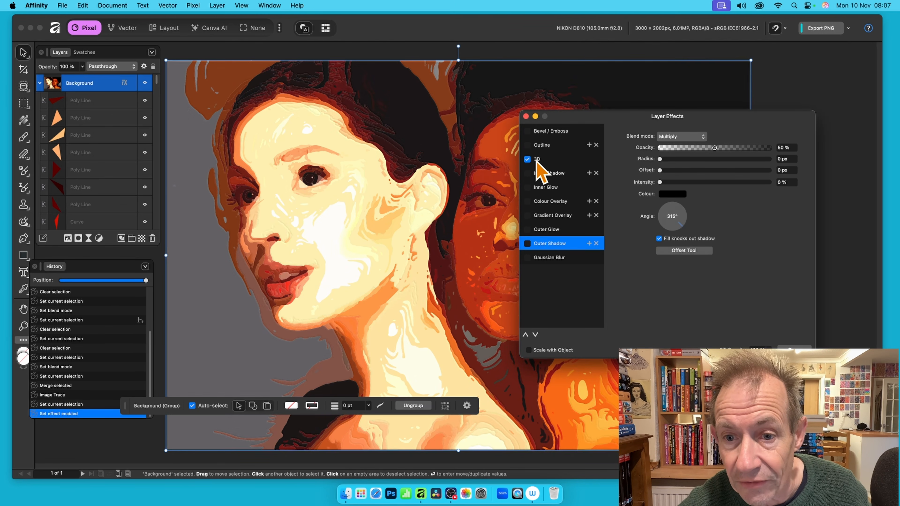
Try a 3D effect radius of 41.3 px on the whole traced group and undo both the radius and the effect.
left_click_drag(695, 136, 747, 136)
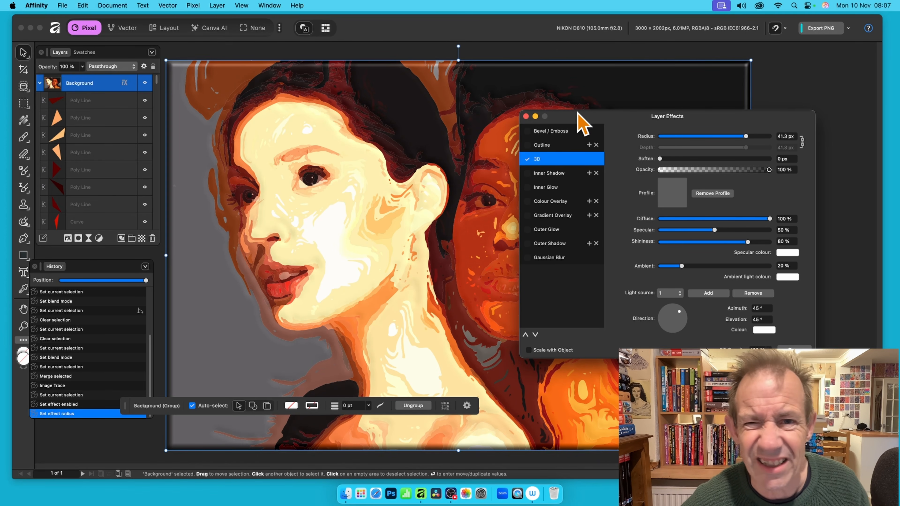
left_click(526, 116)
key("super+z")
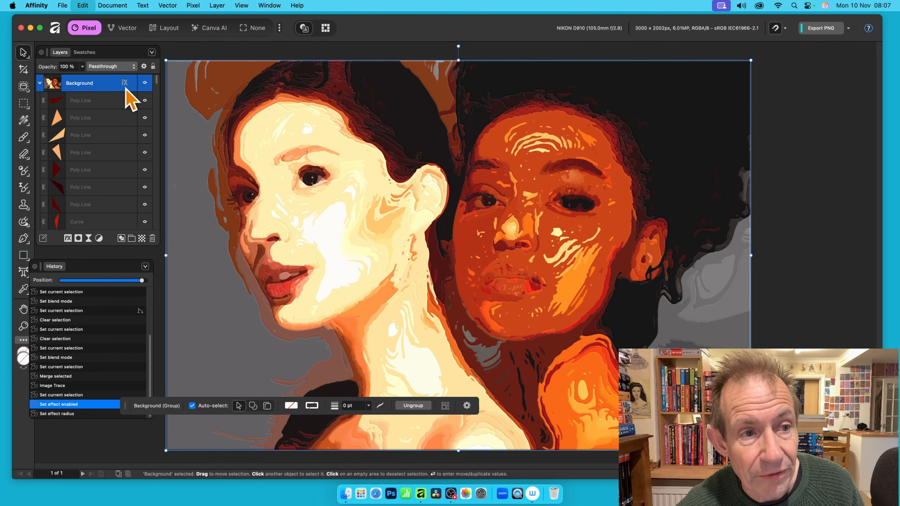
key("super+z")
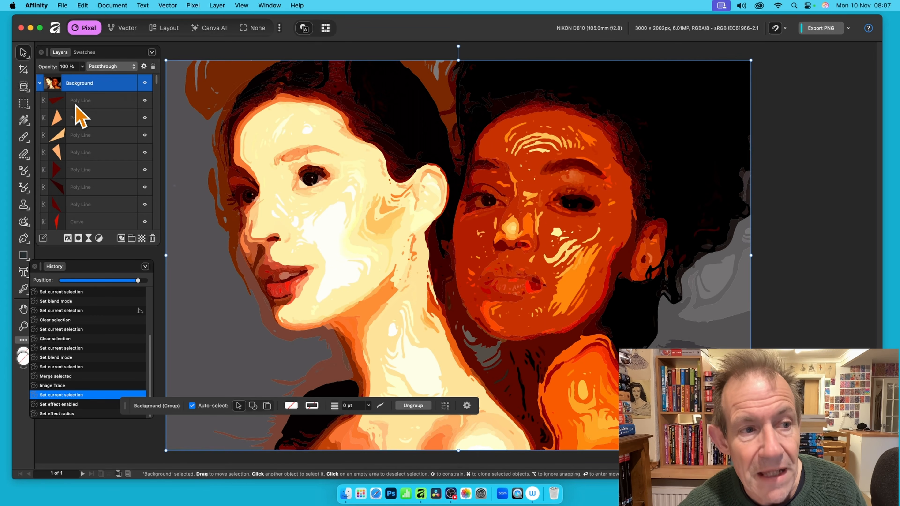
Select all the individual vector shapes inside the traced Background group, from the topmost poly line to the last curve.
left_click(92, 103)
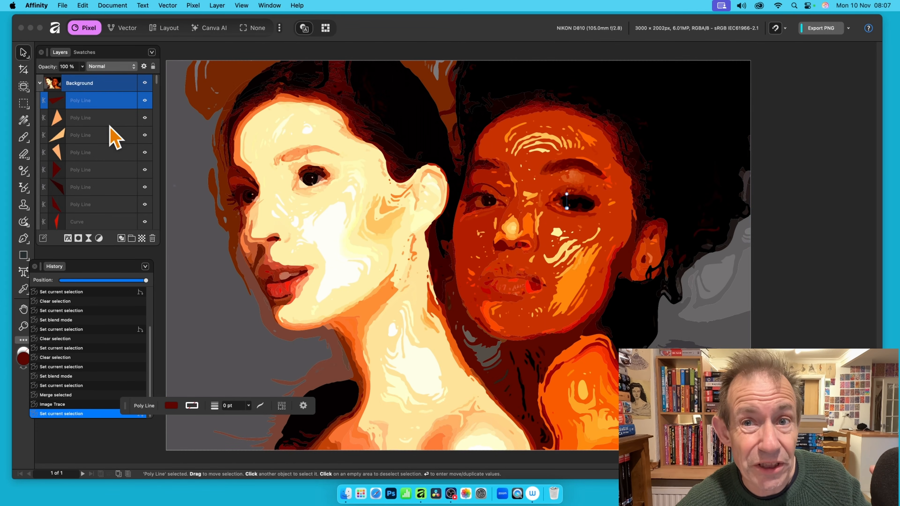
scroll(85, 202, "down", 5)
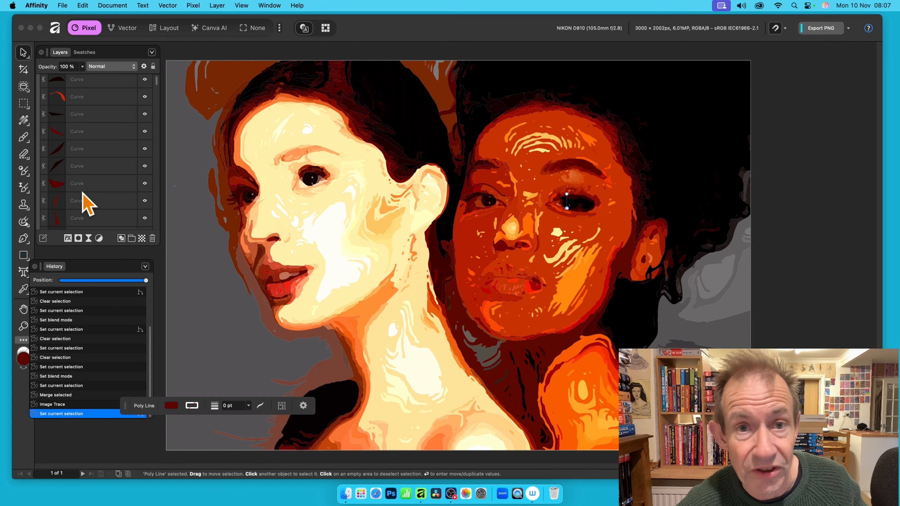
scroll(85, 202, "down", 3)
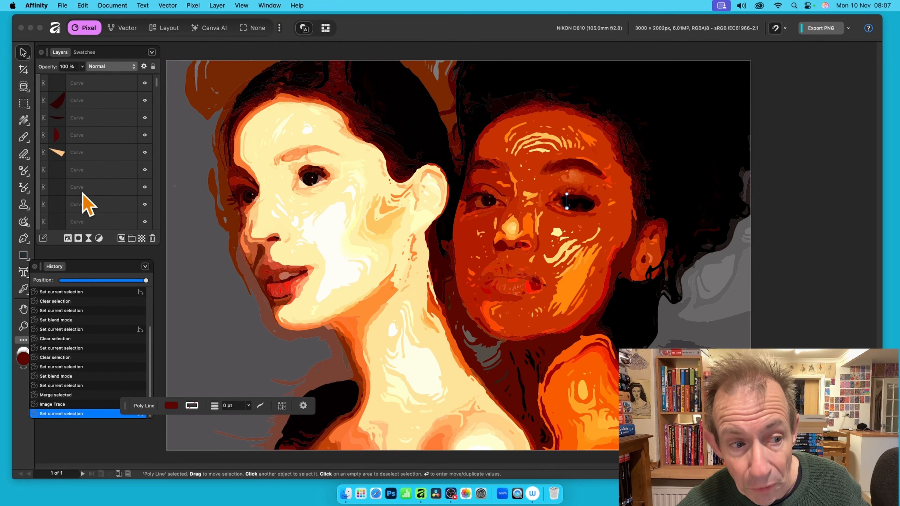
scroll(86, 202, "down", 5)
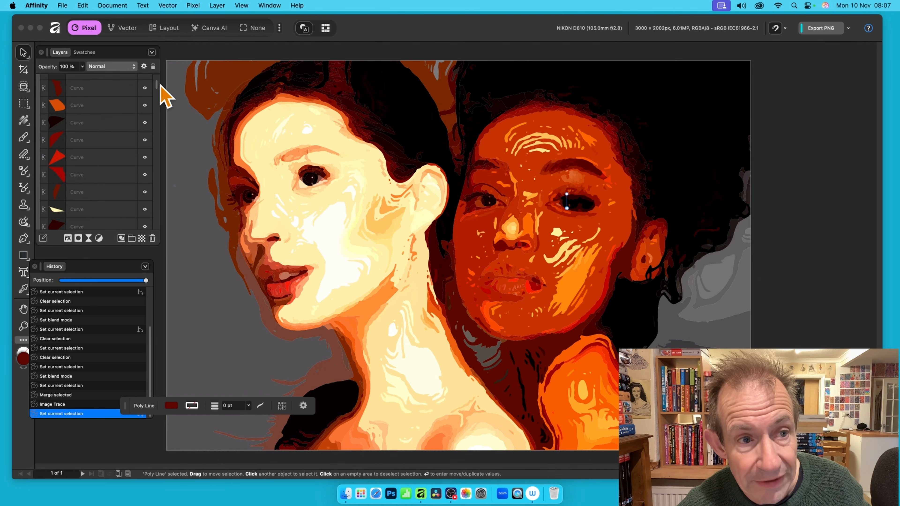
scroll(157, 106, "down", 1)
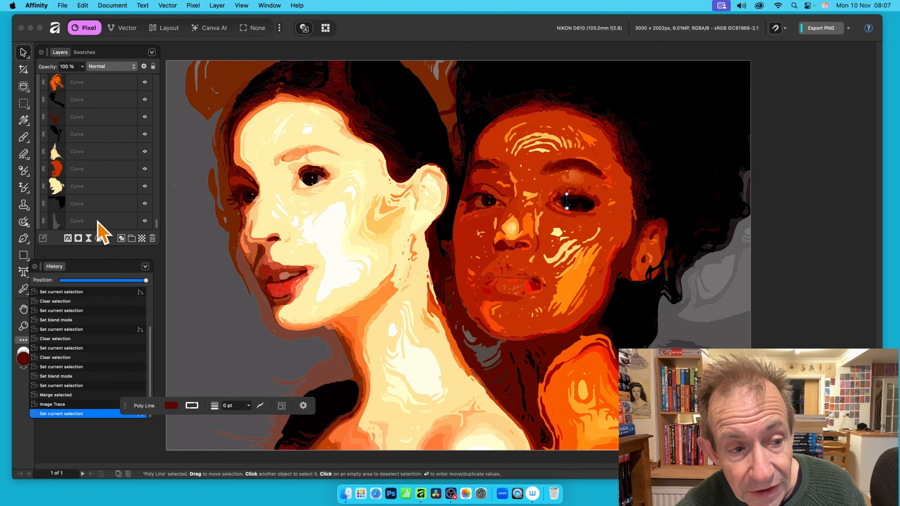
key("super+a")
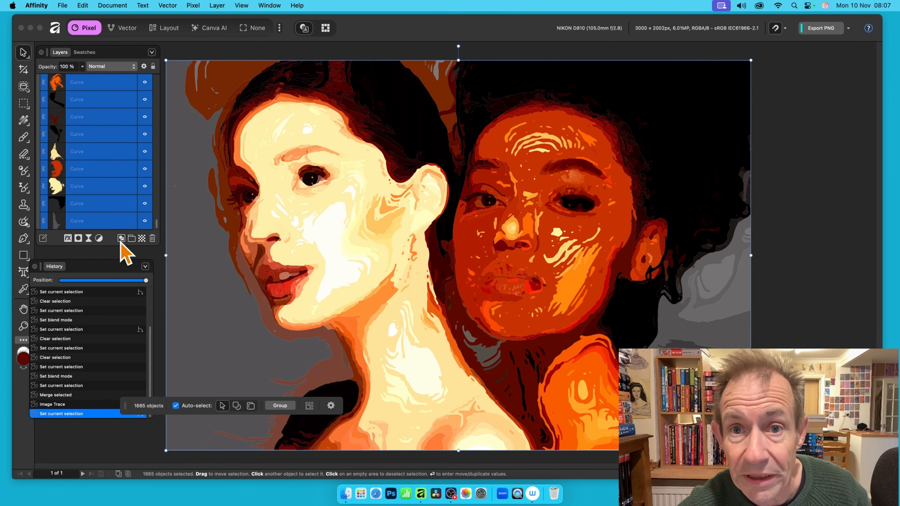
Enable the 3D layer effect on all the selected shapes with a radius of 12.1 px.
left_click(68, 239)
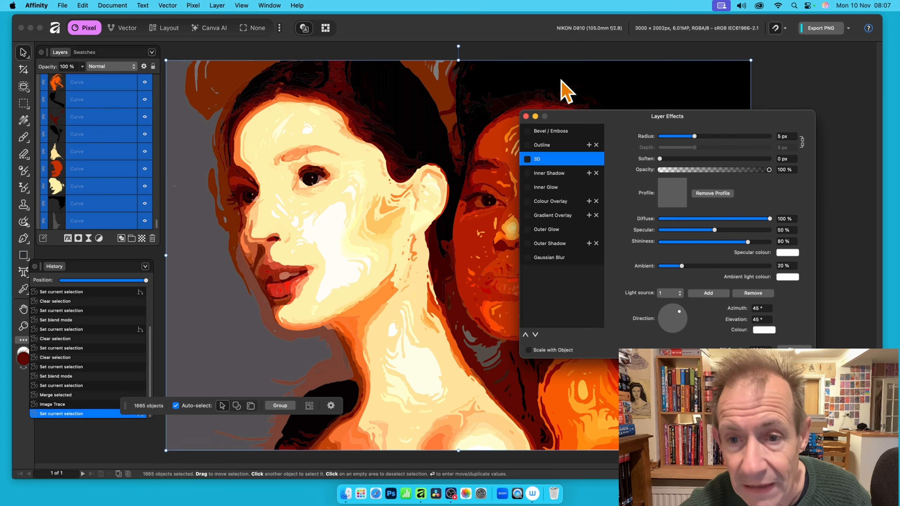
left_click_drag(607, 130, 466, 89)
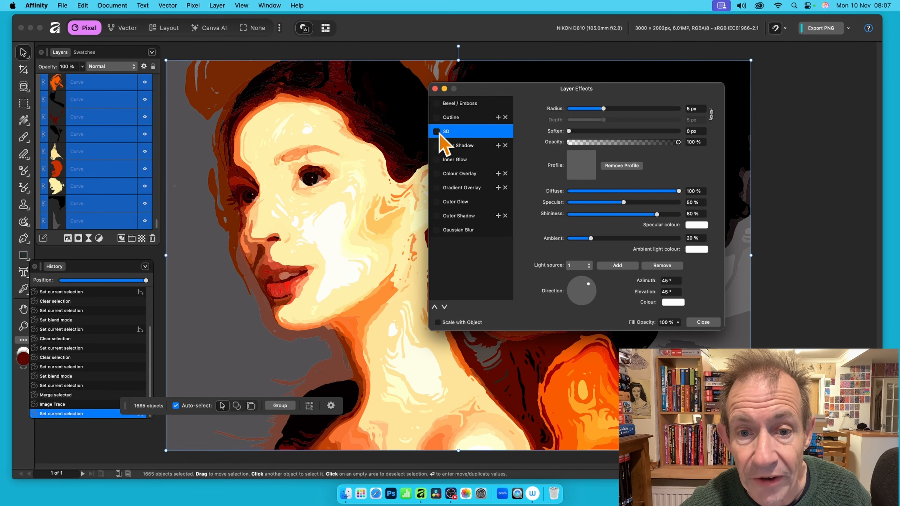
left_click(437, 132)
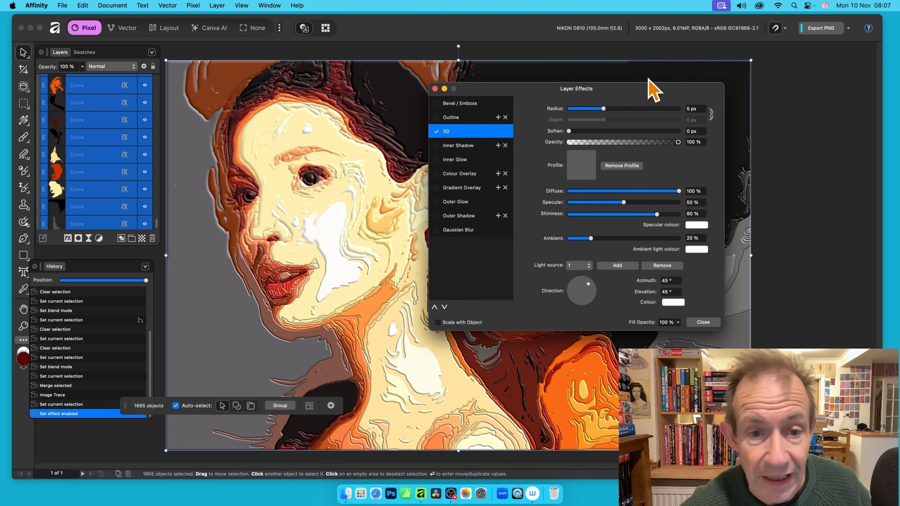
left_click_drag(578, 100, 722, 103)
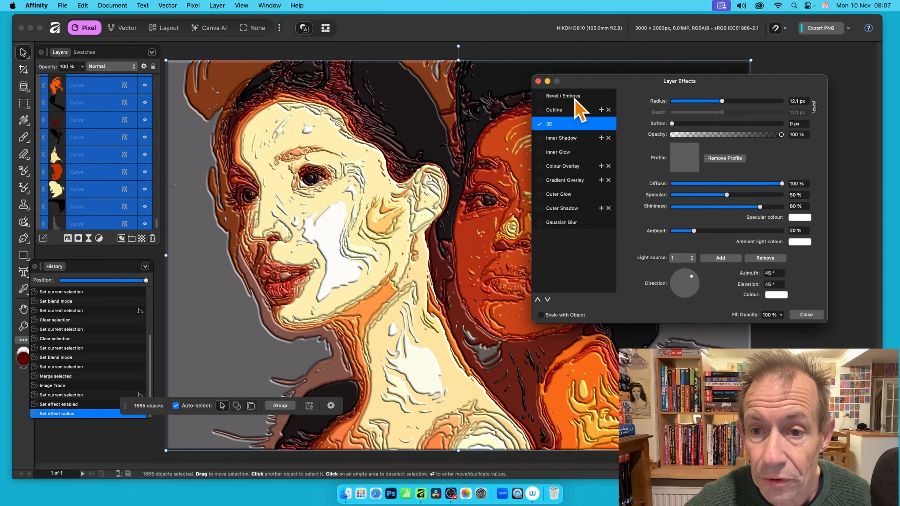
Try a Pillow-type Bevel / Emboss effect with a 16.6 px radius on the selected shapes and disable it again.
left_click(539, 96)
left_click(566, 98)
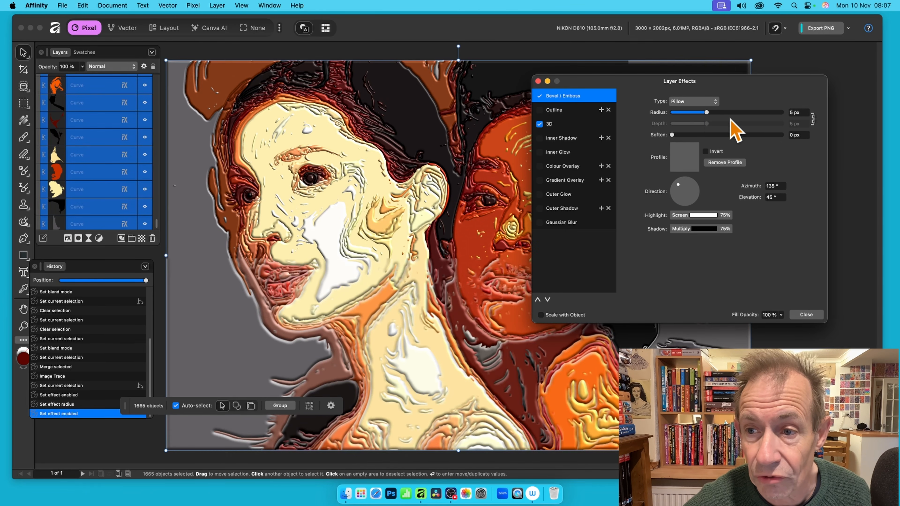
left_click_drag(722, 112, 724, 113)
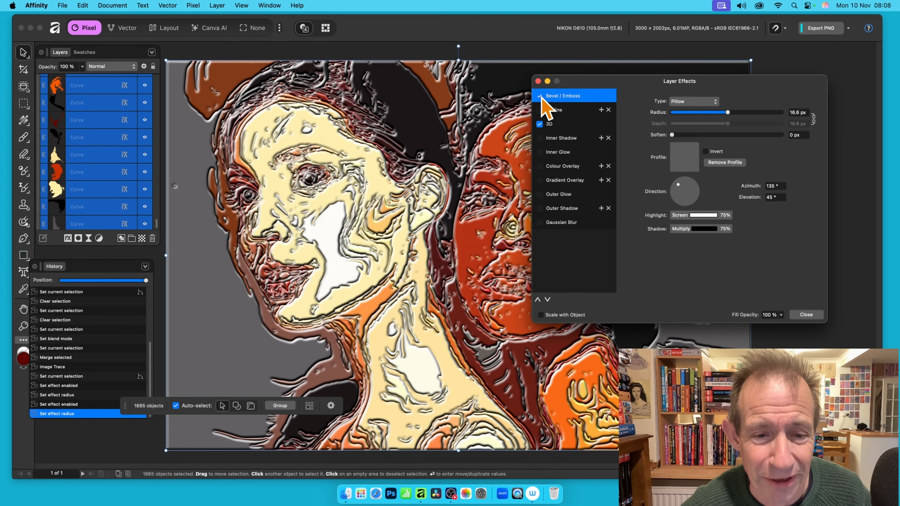
left_click(539, 96)
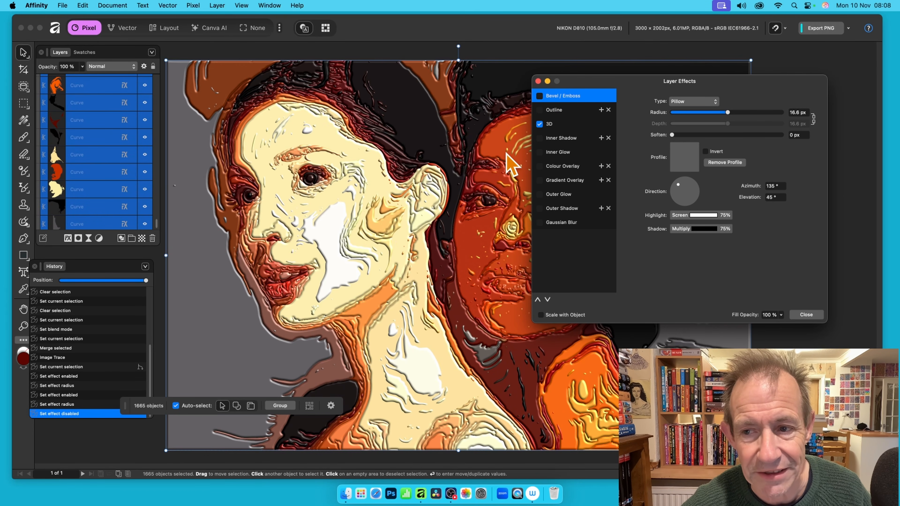
Try a bevel soften of 1.1 px with light direction at azimuth 150.5° and elevation 48.2°, and undo these changes.
left_click_drag(679, 135, 688, 135)
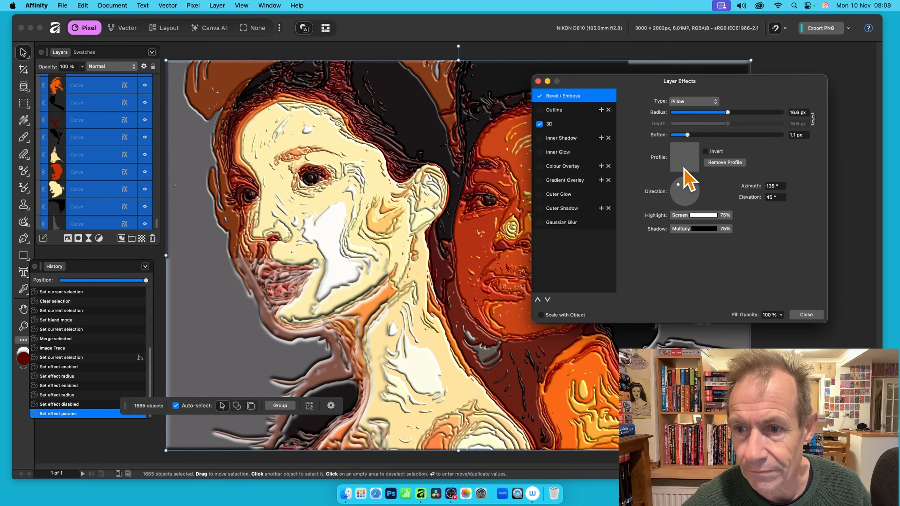
left_click(681, 184)
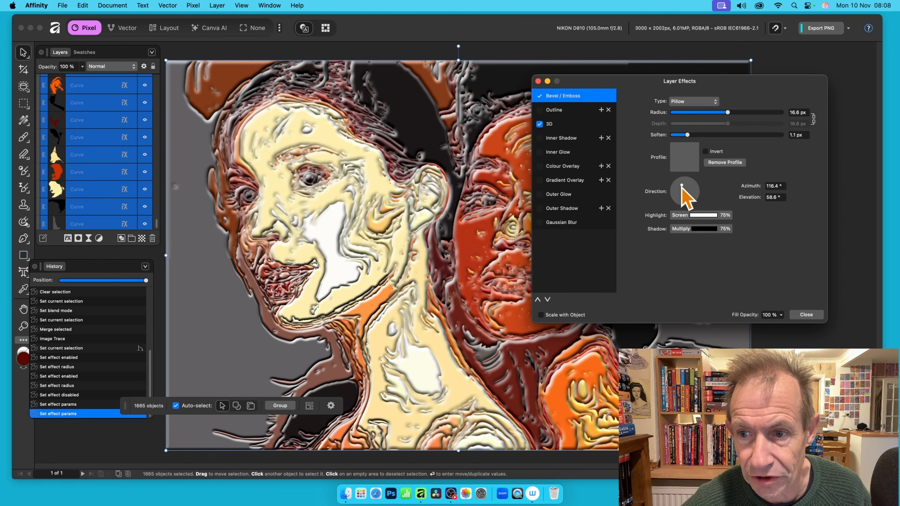
left_click_drag(682, 186, 678, 190)
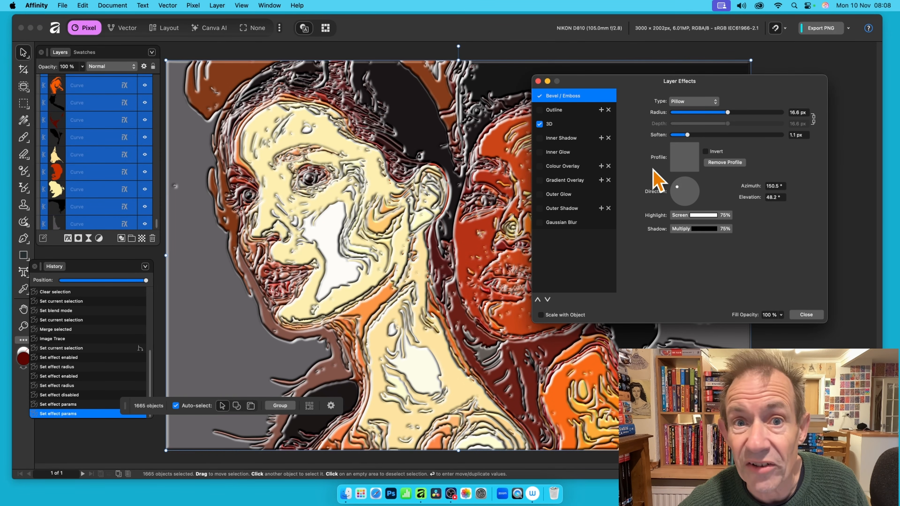
key("super+z")
key("super+z")
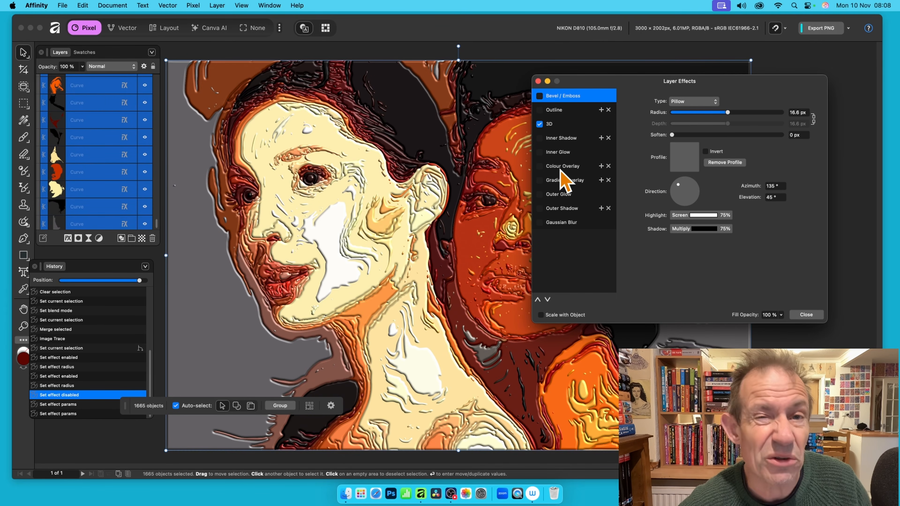
Try the S-shaped standard profile on the Bevel / Emboss effect, remove it, and set the bevel radius to 7.3 px.
left_click(686, 161)
left_click(701, 307)
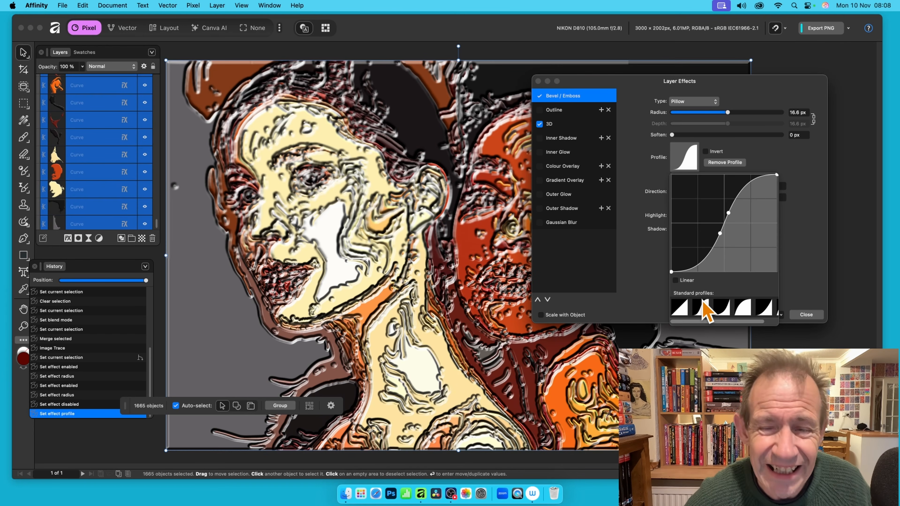
left_click(733, 164)
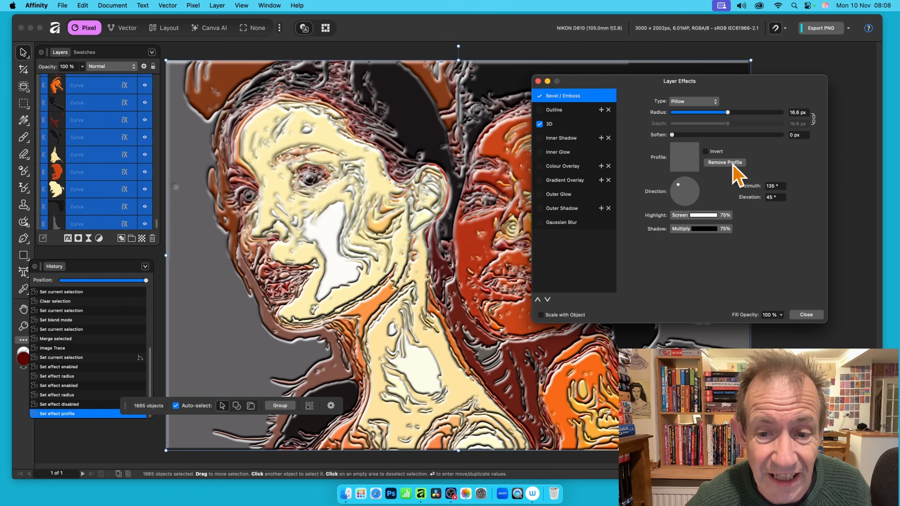
left_click_drag(727, 112, 713, 114)
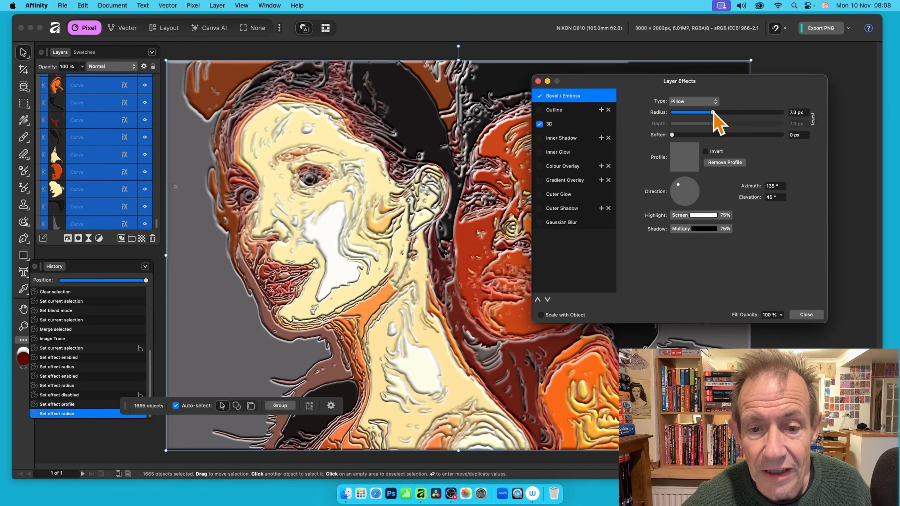
left_click(812, 316)
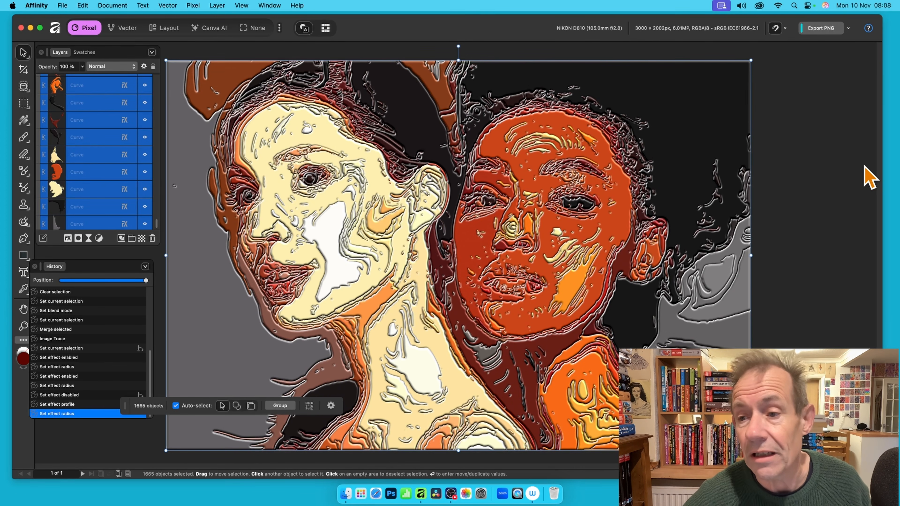
Revert the document history to the point before any layer effects were added to the individual shapes.
left_click(846, 158)
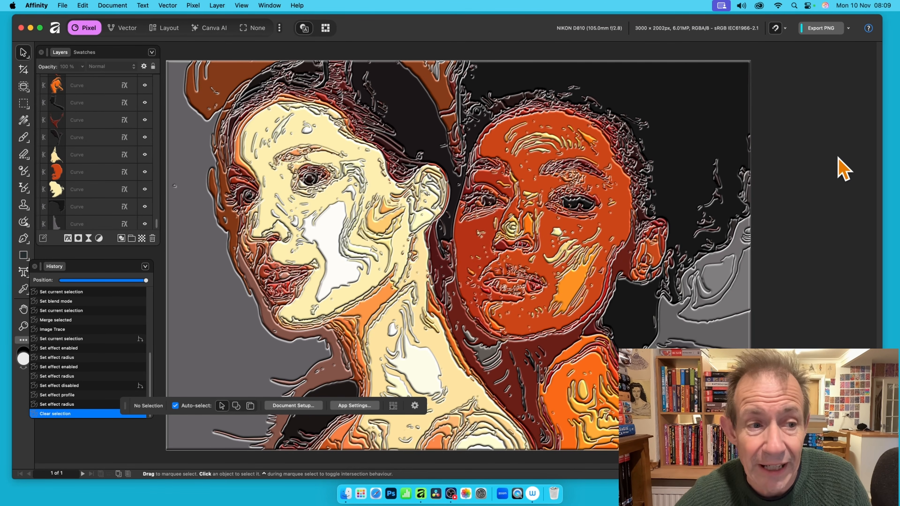
key("super+z")
key("super+z")
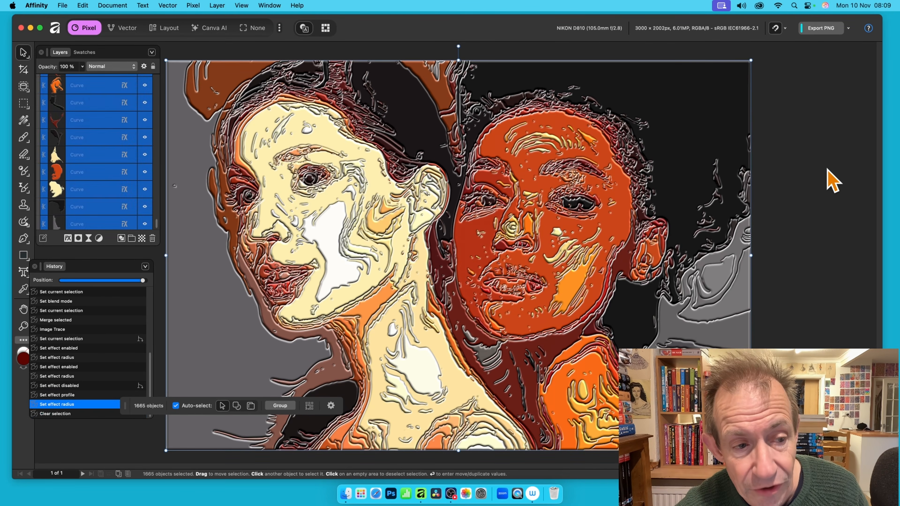
key("super+z")
key("super+z")
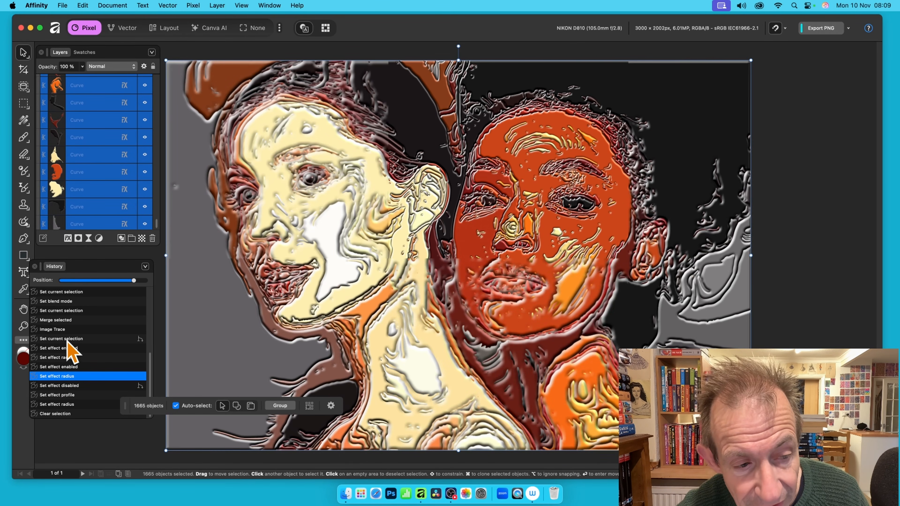
left_click(61, 339)
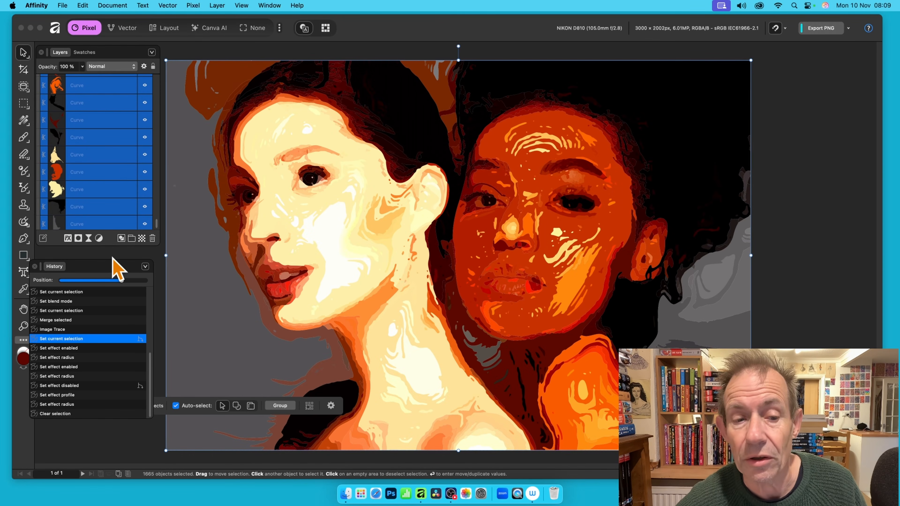
Select the five neighbouring large curves near the end of the traced group and give them a 3D effect with an 18.9 px radius.
left_click(115, 127)
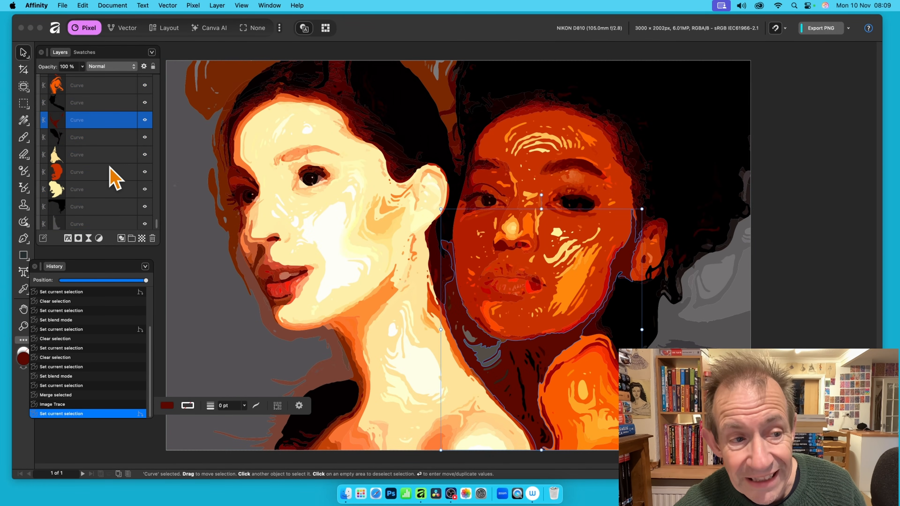
left_click(83, 190, "shift")
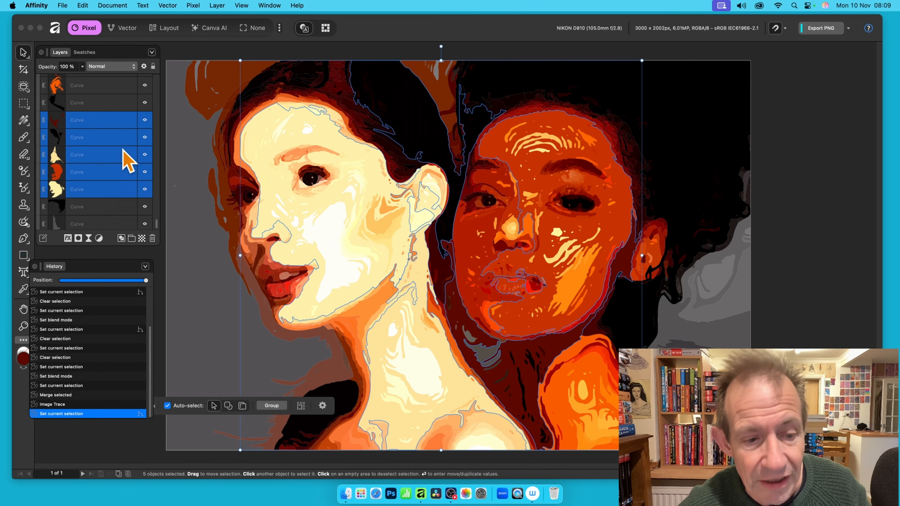
left_click(67, 239)
left_click(540, 124)
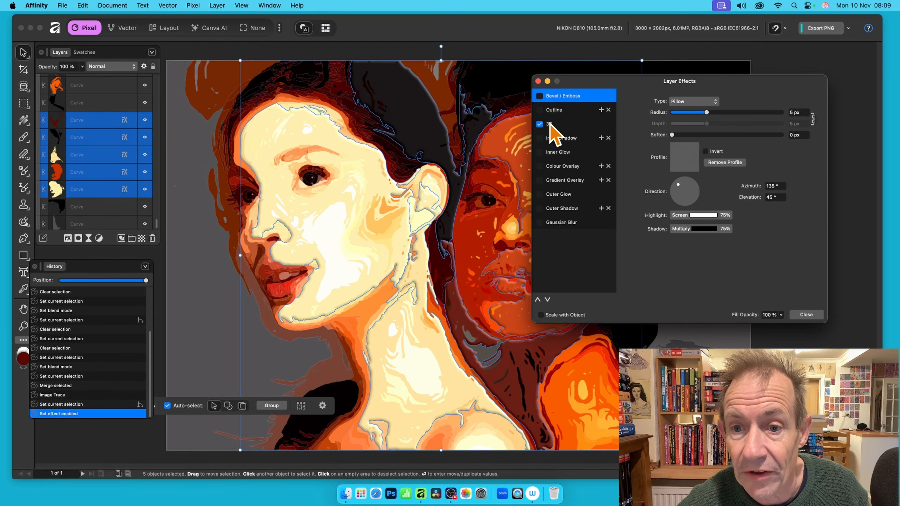
left_click(550, 124)
left_click_drag(720, 101, 730, 103)
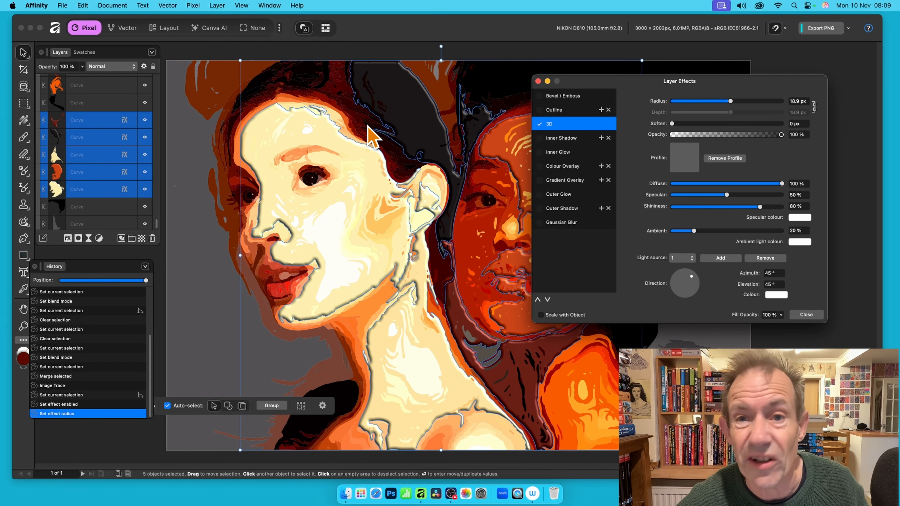
left_click(806, 315)
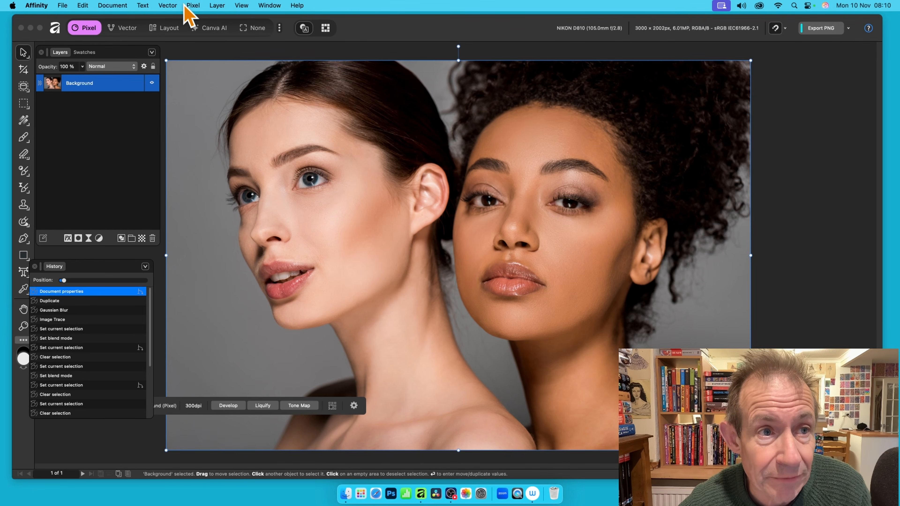
Duplicate the selected photo layer.
left_click(85, 5)
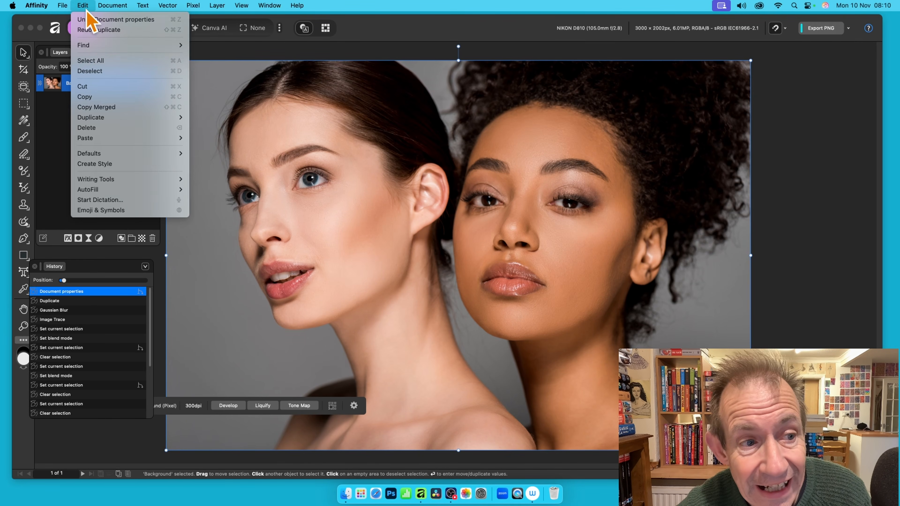
mouse_move(113, 118)
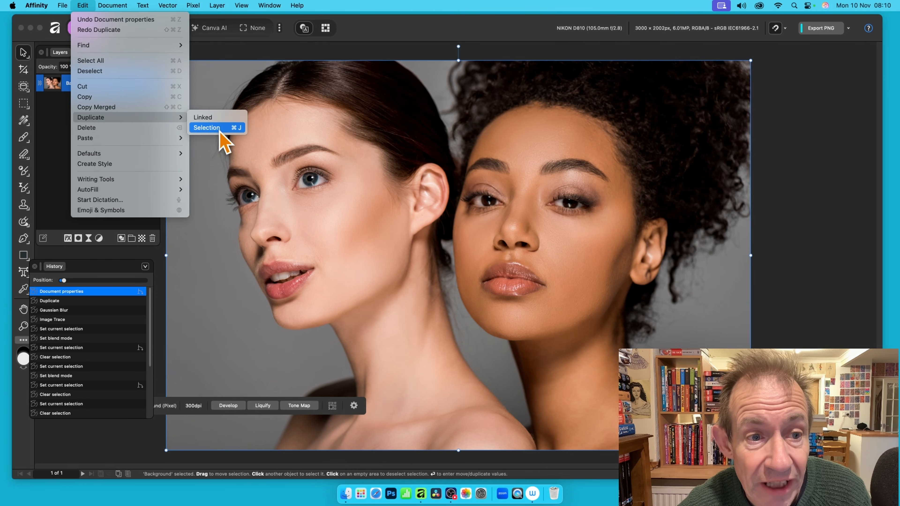
left_click(212, 127)
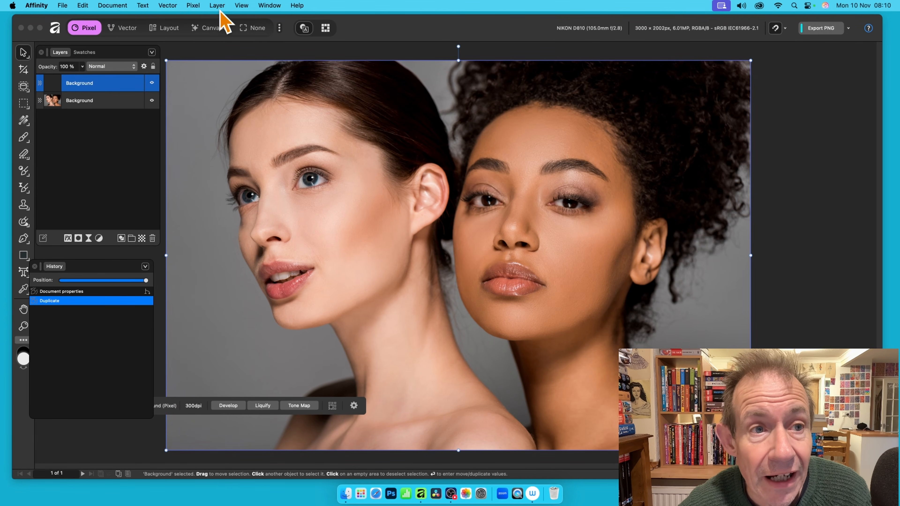
Apply a Gaussian Blur to the duplicate photo layer, reducing the radius slightly from its preset value.
left_click(193, 5)
mouse_move(194, 21)
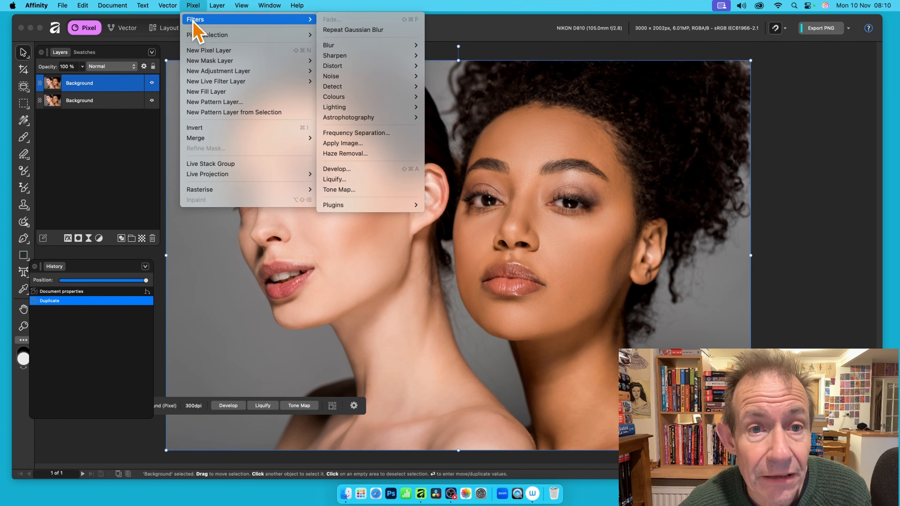
mouse_move(408, 46)
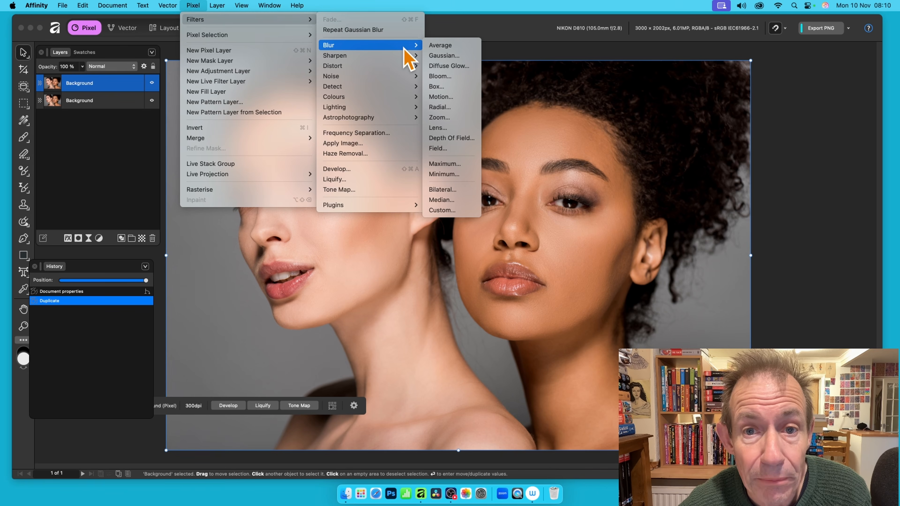
left_click(455, 58)
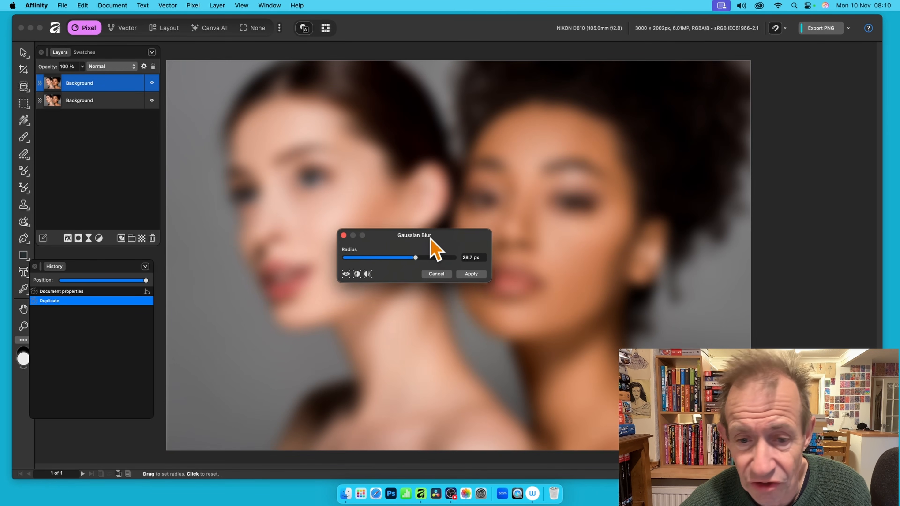
left_click_drag(413, 255, 401, 255)
left_click(469, 272)
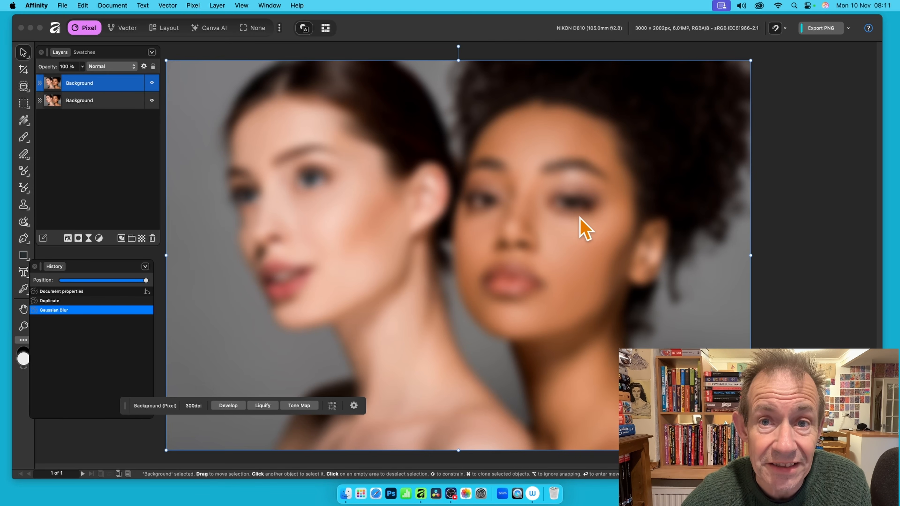
Start a Halftone filter on the blurred layer and set the cell size to about 66.6 and the contrast to about 71.7.
left_click(201, 5)
mouse_move(200, 21)
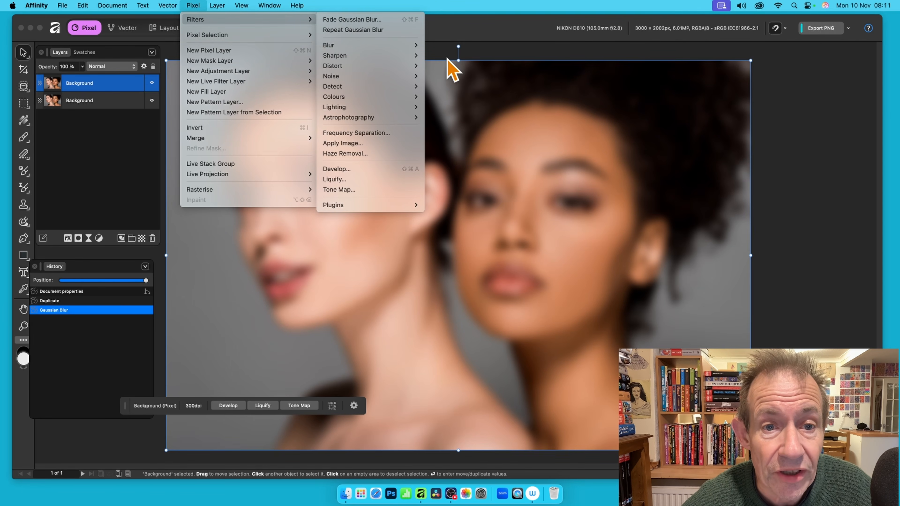
mouse_move(378, 66)
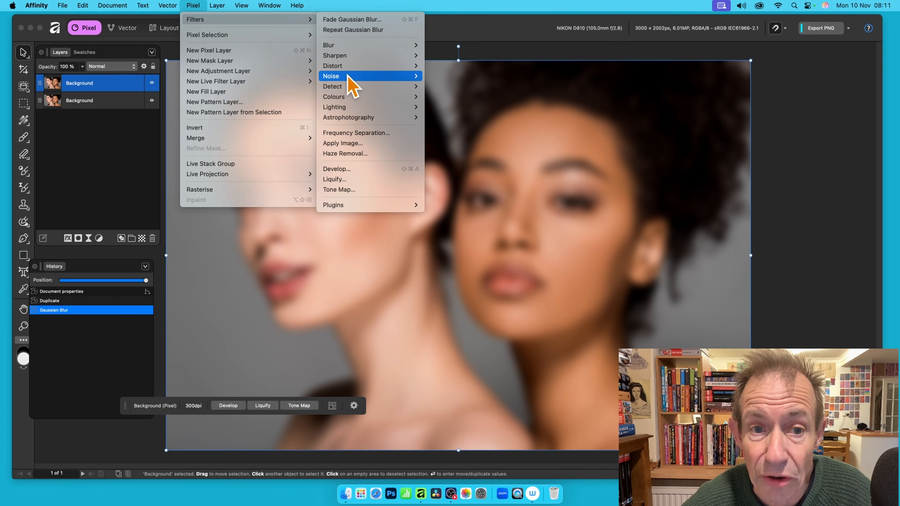
mouse_move(350, 82)
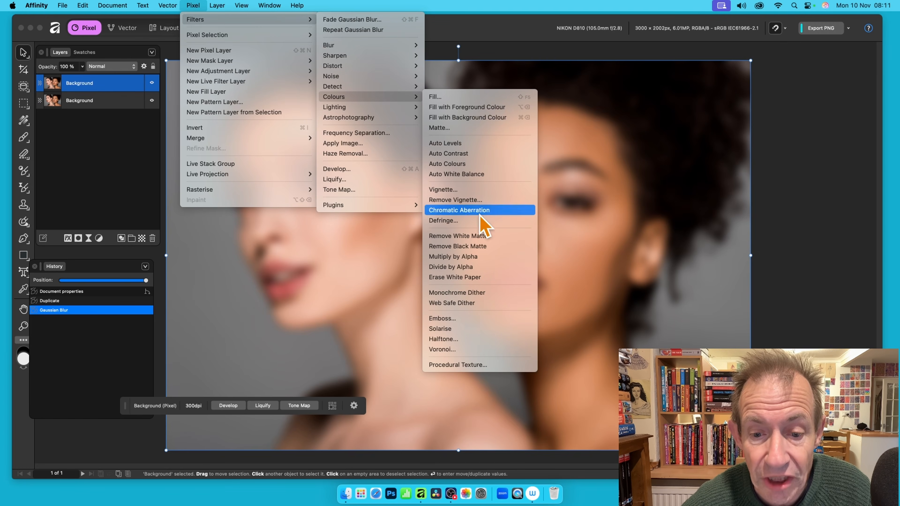
left_click(475, 339)
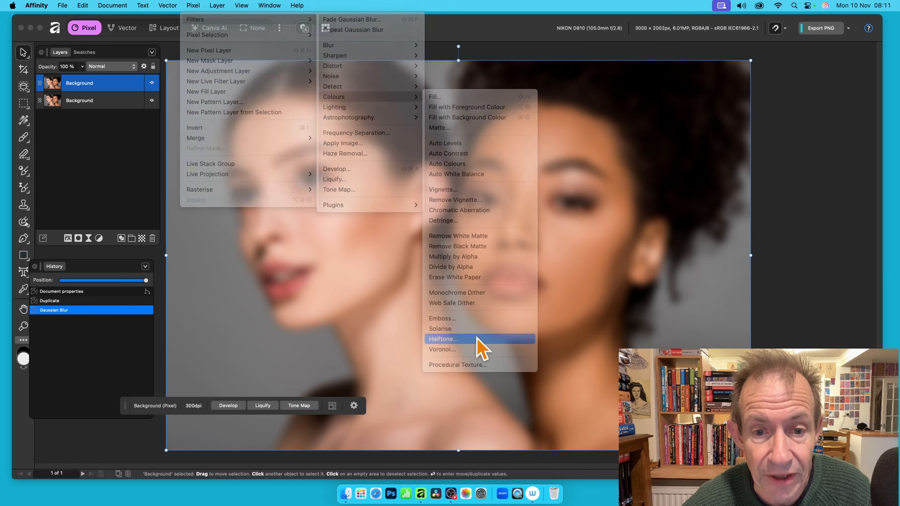
left_click_drag(814, 288, 503, 150)
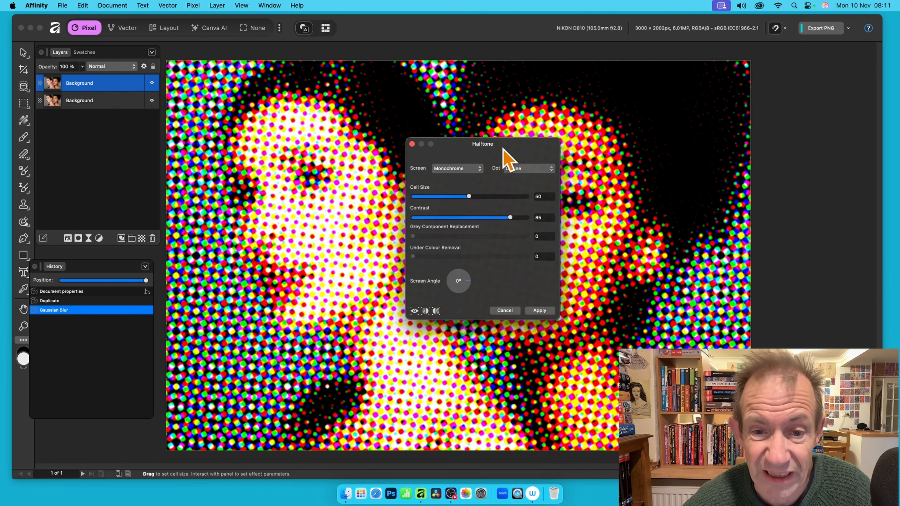
left_click_drag(473, 197, 434, 197)
left_click_drag(433, 198, 494, 218)
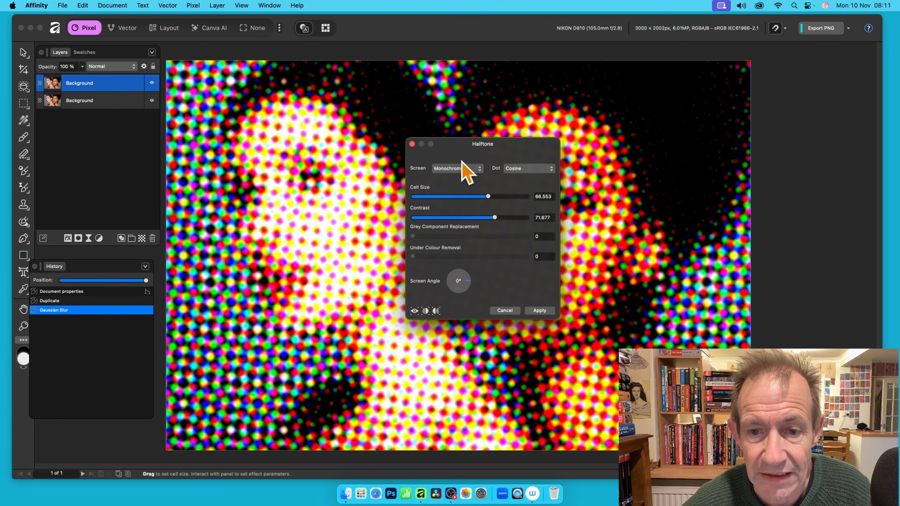
Compare the Monochrome and Colour halftone screens, and apply the filter with the Colour screen.
left_click(460, 169)
left_click(458, 180)
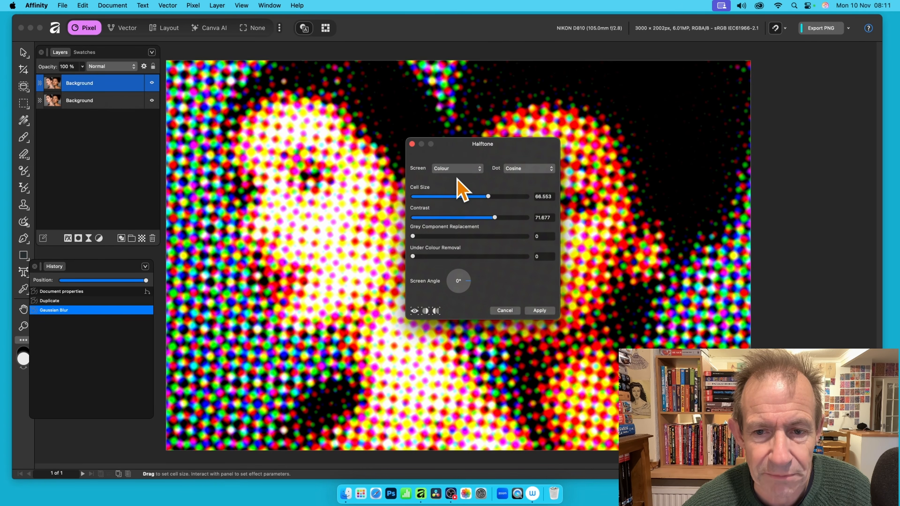
left_click(449, 168)
left_click(447, 161)
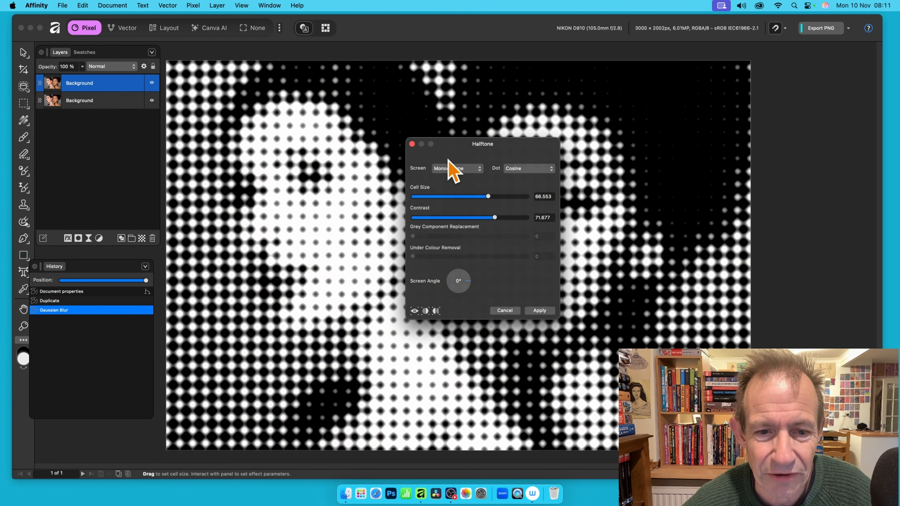
left_click(462, 171)
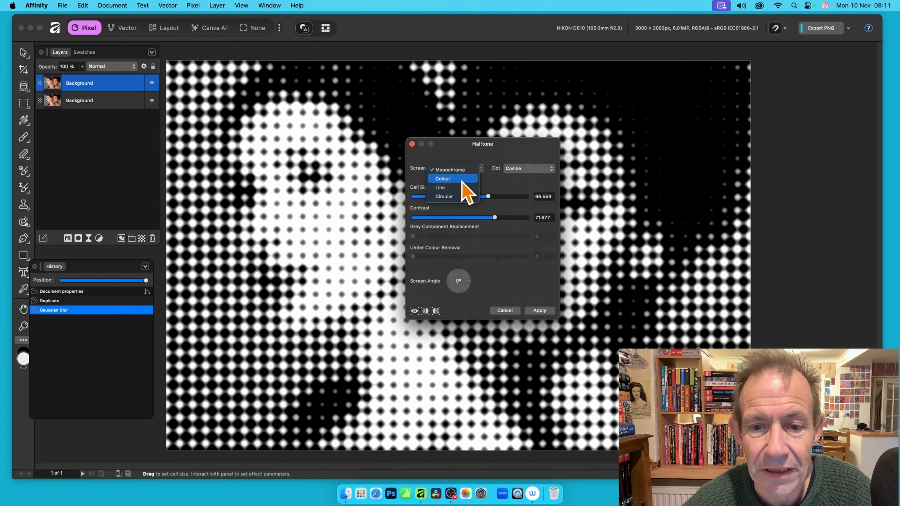
left_click(461, 178)
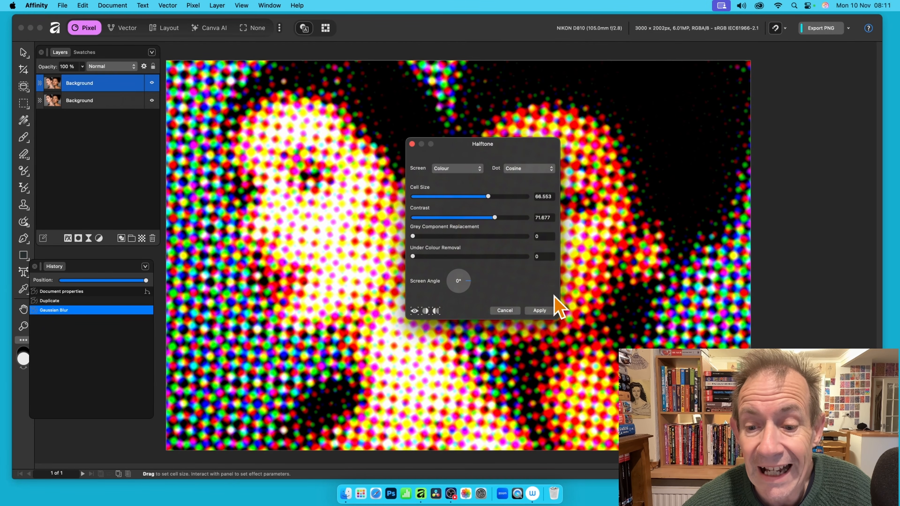
left_click(544, 312)
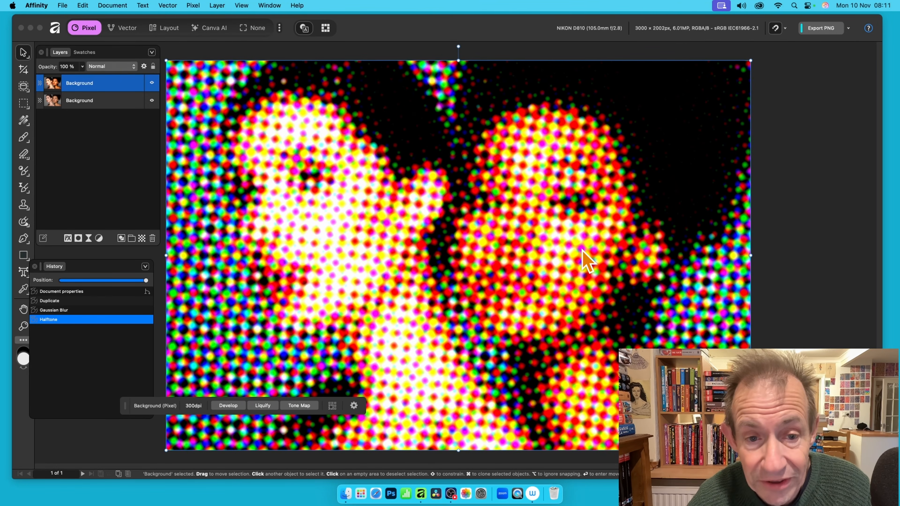
Keep the halftone layer's blend mode at Normal and image-trace it with a 6% edge threshold and 78% curve fitting tolerance.
left_click(117, 66)
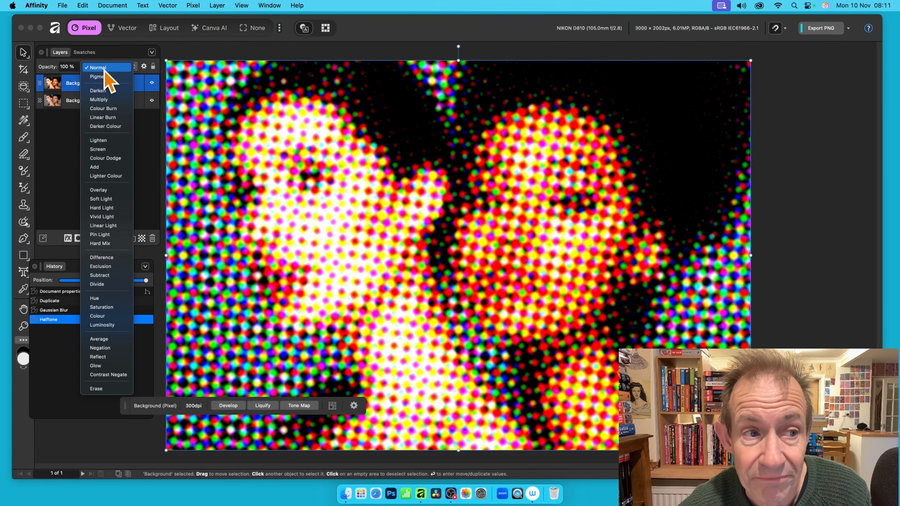
left_click(116, 68)
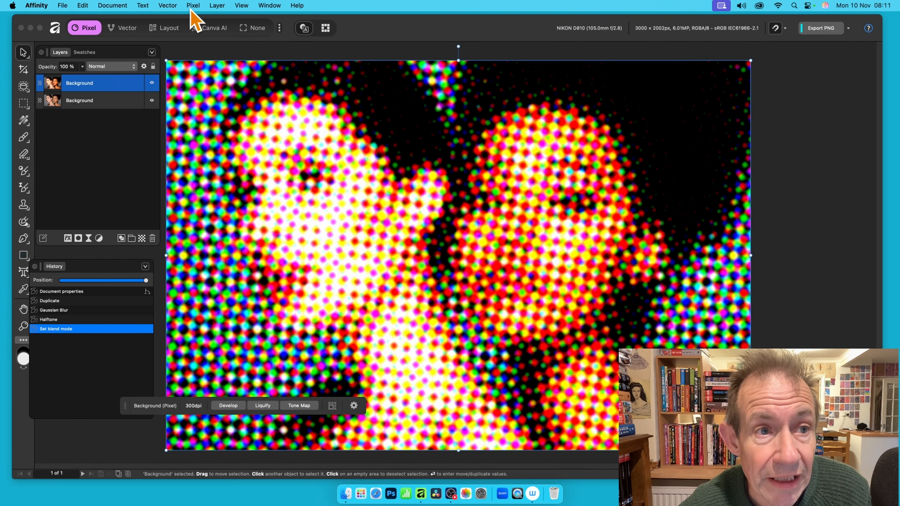
left_click(167, 5)
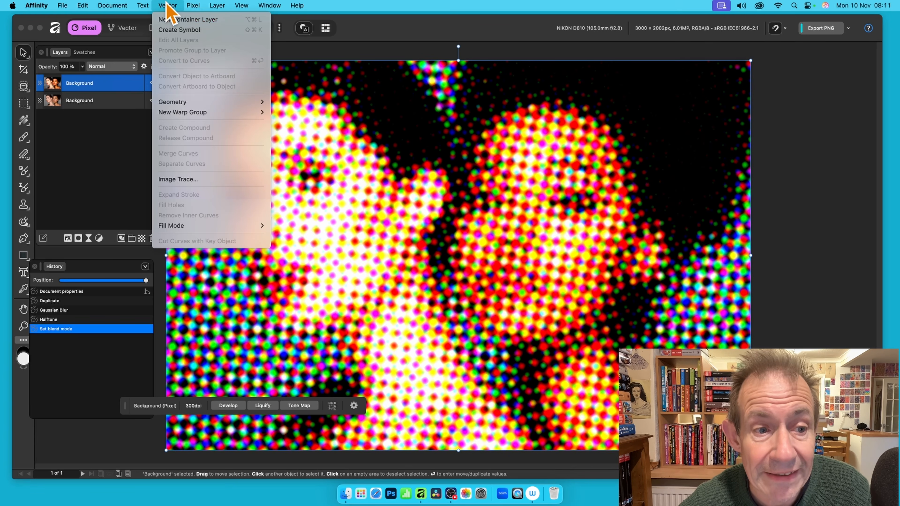
left_click(198, 179)
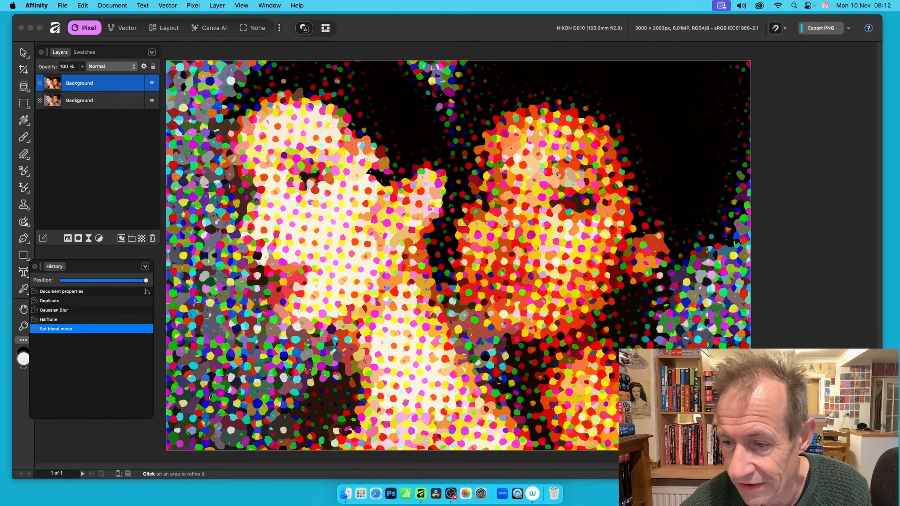
mouse_move(627, 262)
left_mouse_down()
mouse_move(498, 201)
mouse_move(456, 221)
left_mouse_up()
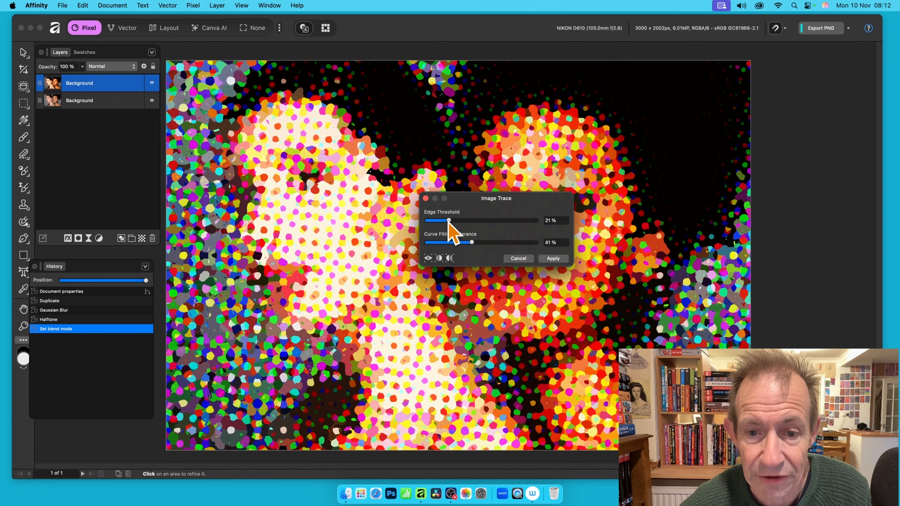
mouse_move(445, 223)
left_mouse_down()
mouse_move(436, 222)
mouse_move(482, 245)
mouse_move(511, 246)
left_mouse_up()
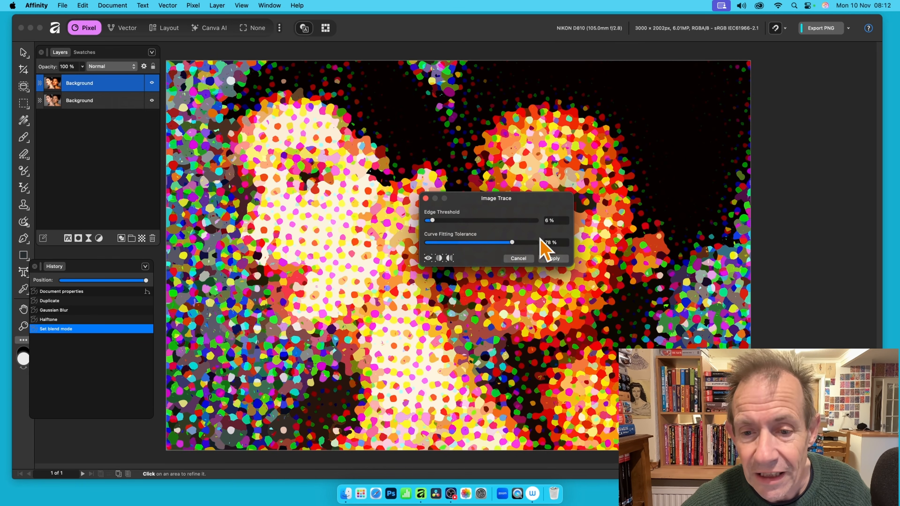
left_click(563, 257)
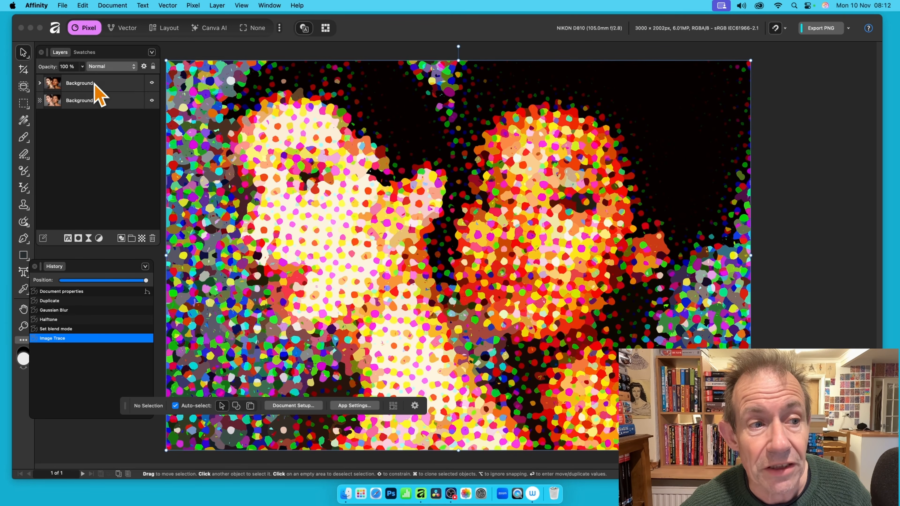
Expand the traced Background group and select all the curves inside it.
left_click(95, 85)
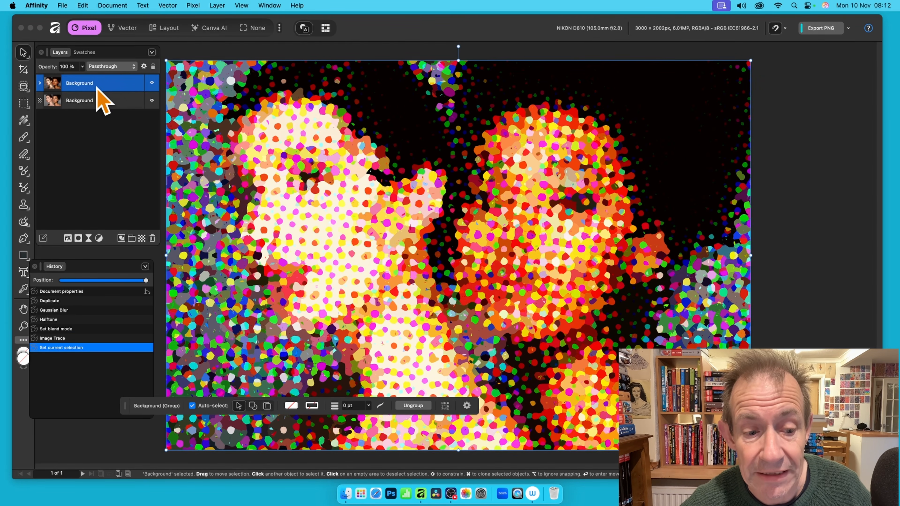
left_click(40, 84)
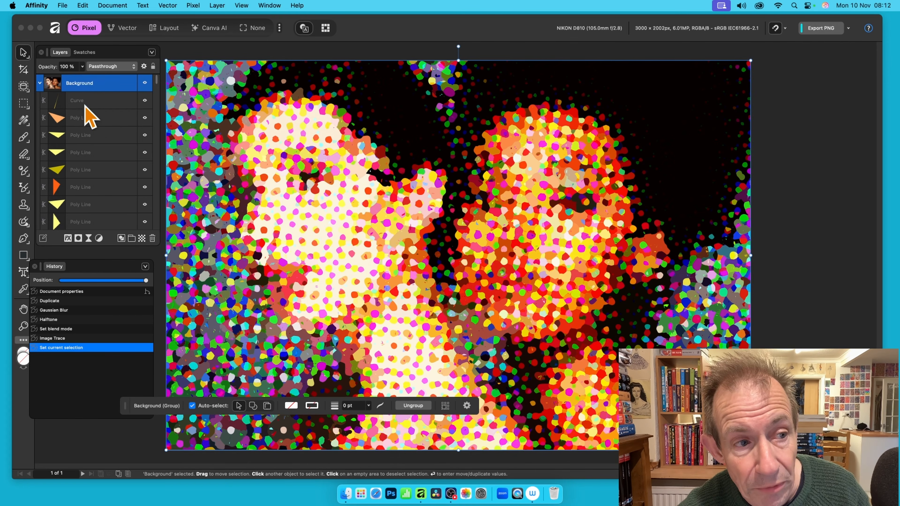
left_click(103, 105)
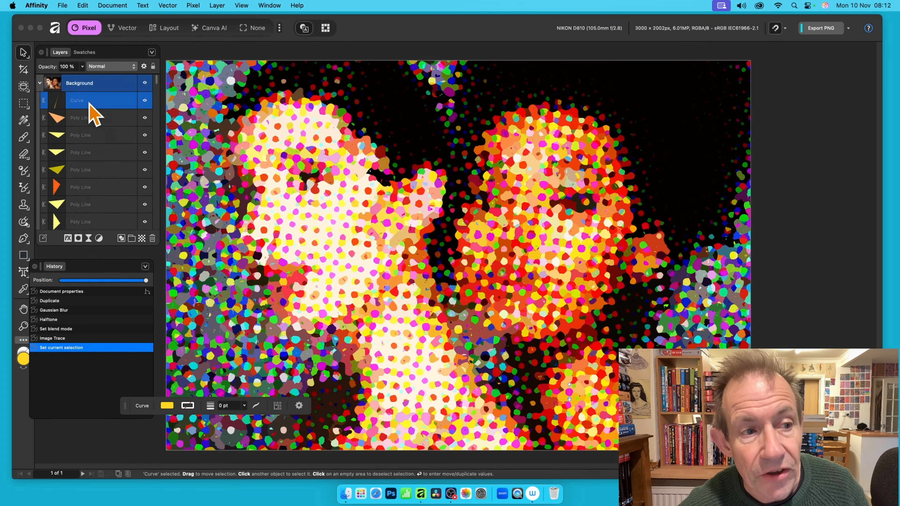
scroll(159, 92, "down", 10)
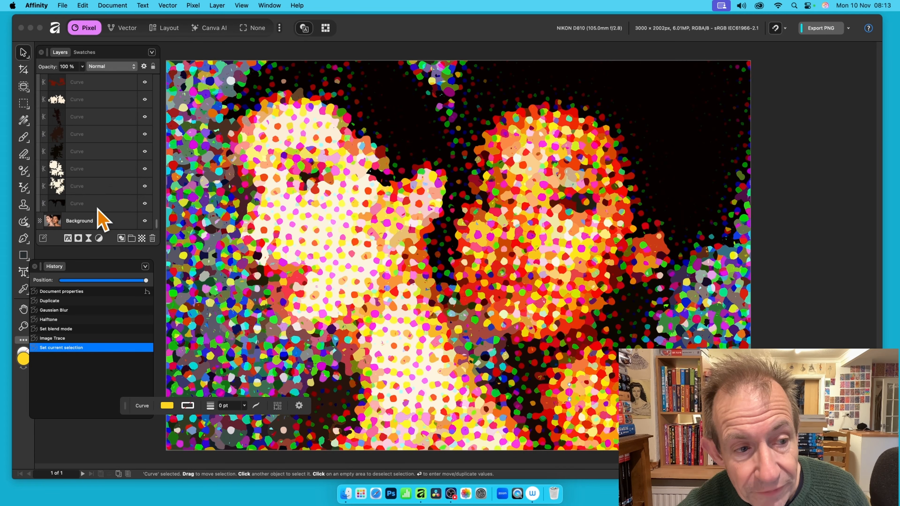
key("super+a")
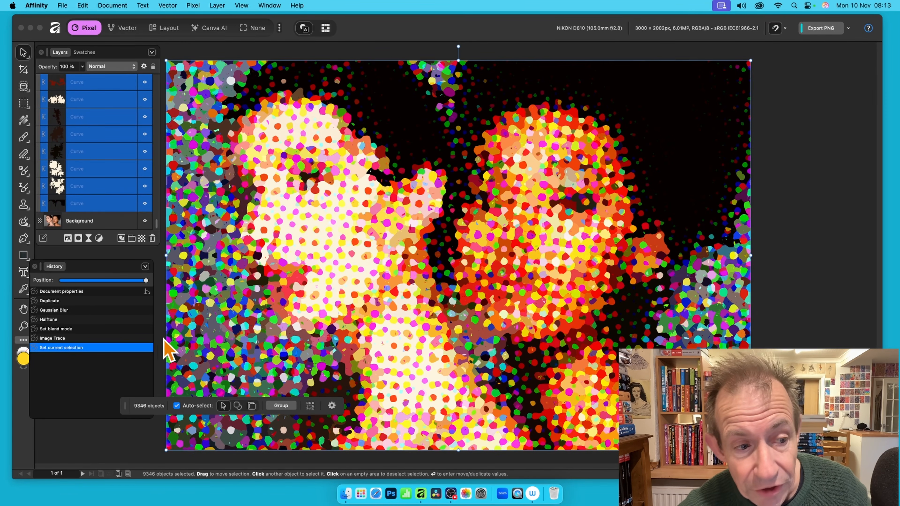
Give all selected curves a 3D layer effect with a 14.4 px radius.
left_click(70, 240)
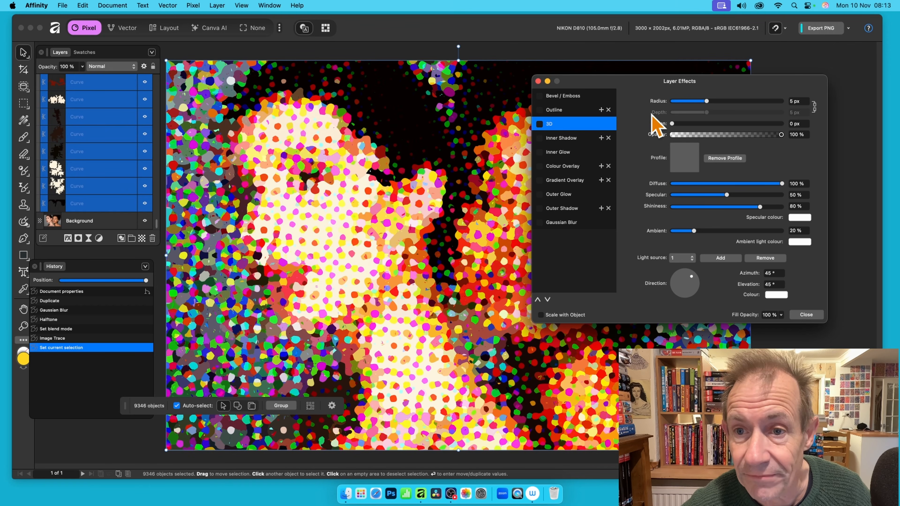
left_click(539, 124)
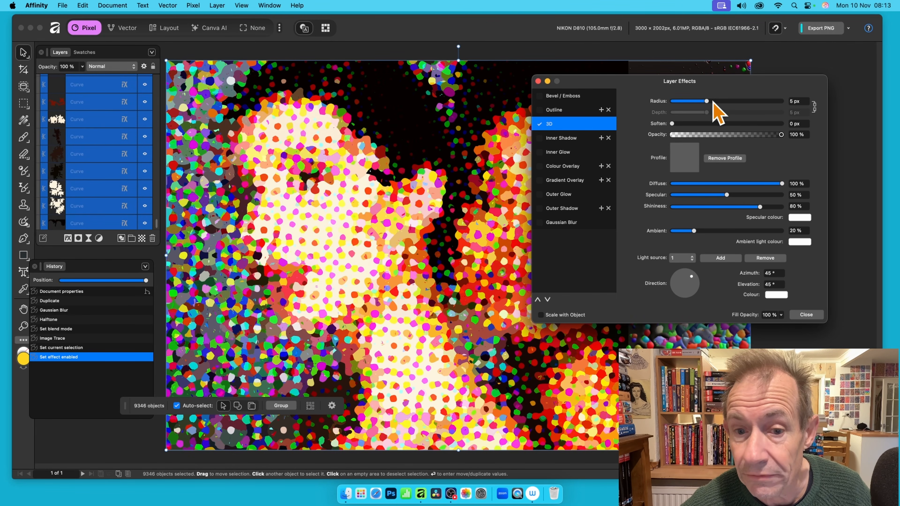
left_click_drag(707, 101, 725, 101)
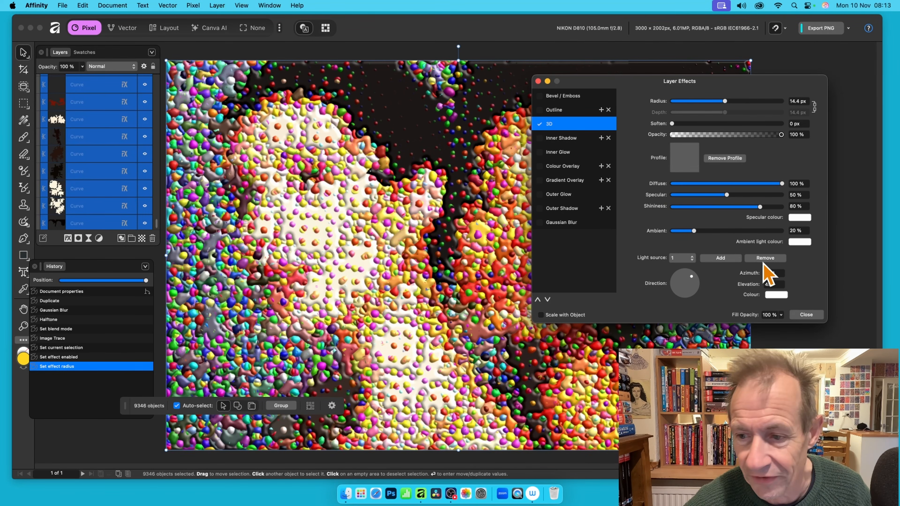
left_click(814, 316)
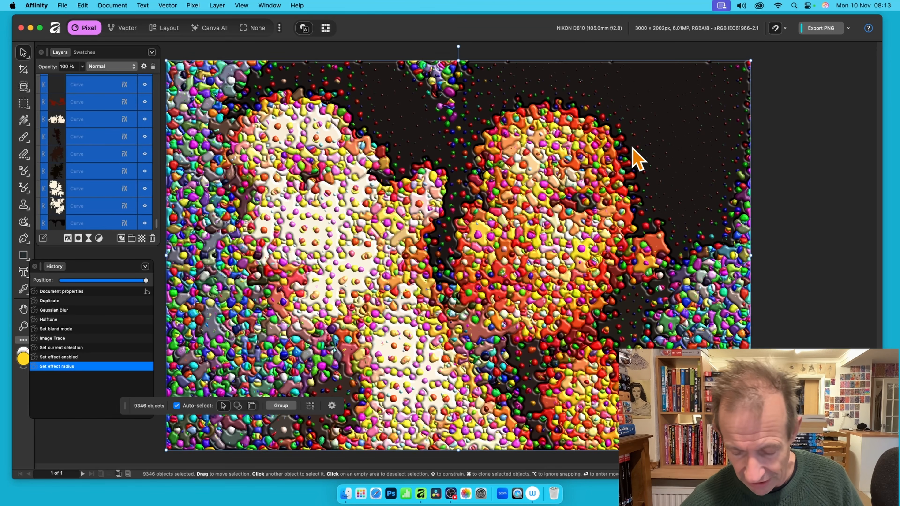
Step the document history back to the Gaussian Blur state of the duplicated Background layer.
key("super+z")
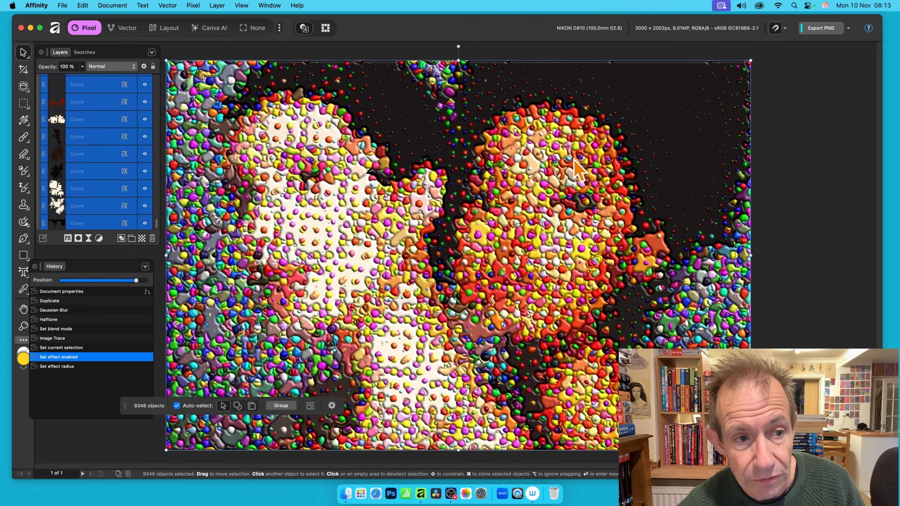
key("super+z")
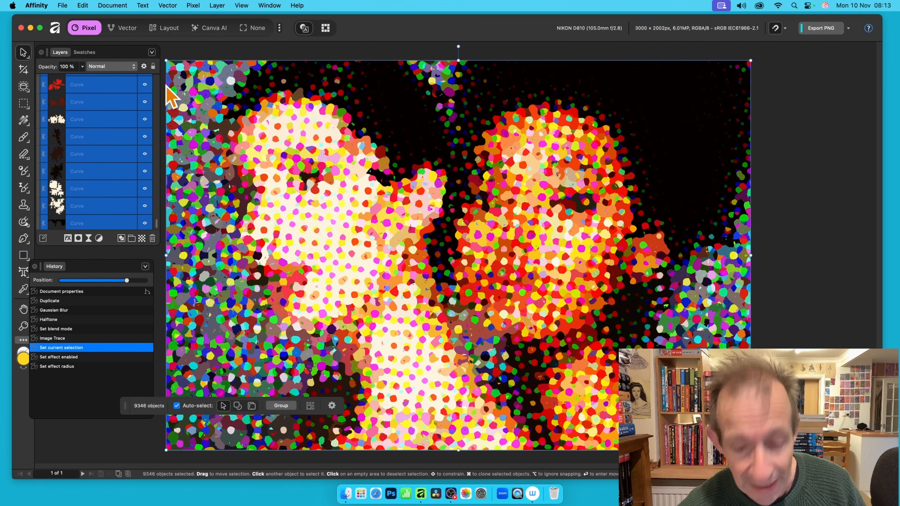
left_click(54, 340)
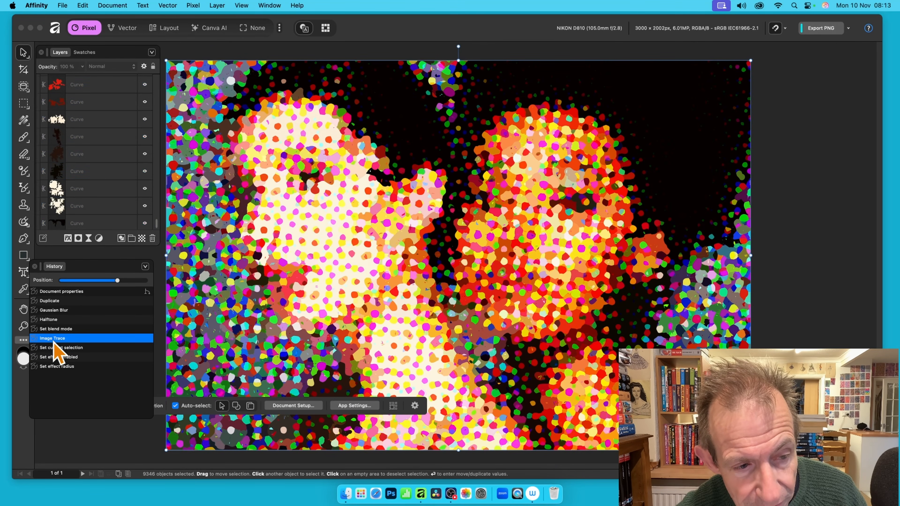
left_click(55, 329)
left_click(53, 319)
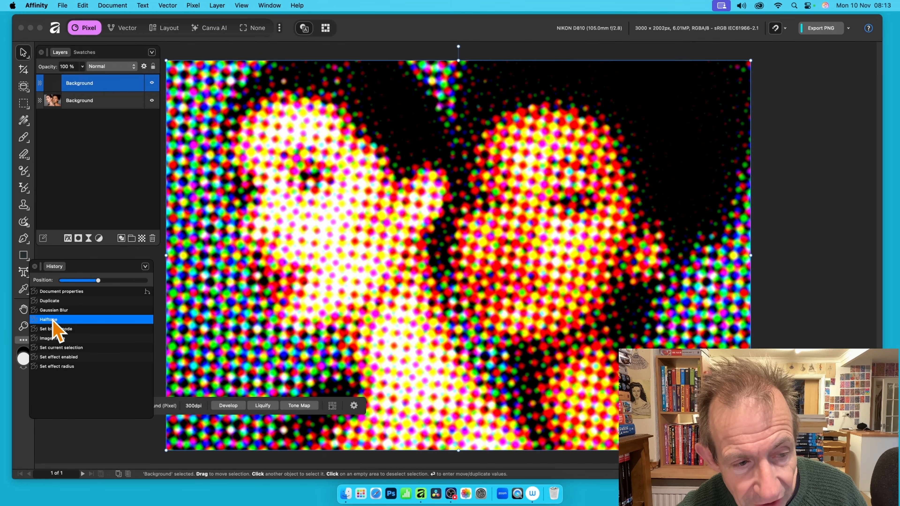
left_click(62, 309)
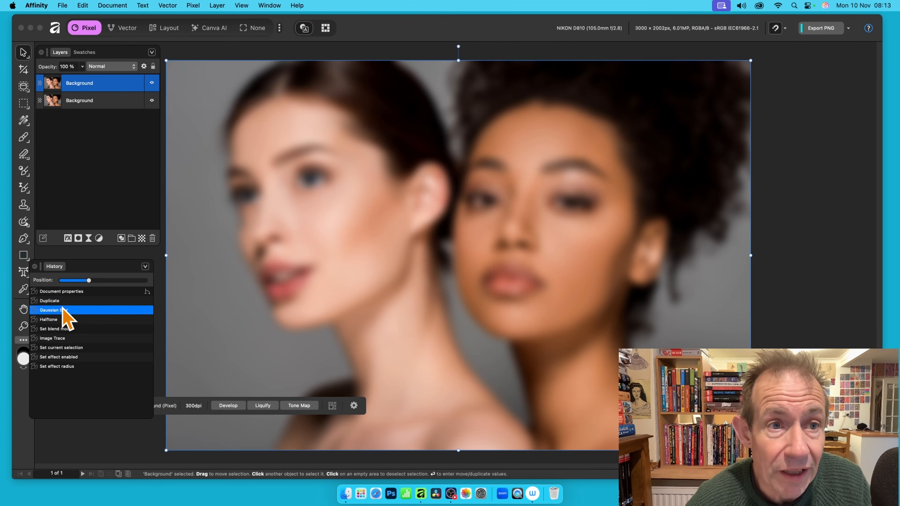
Start a new Halftone filter on the blurred Background layer and choose the Line screen.
left_click(193, 5)
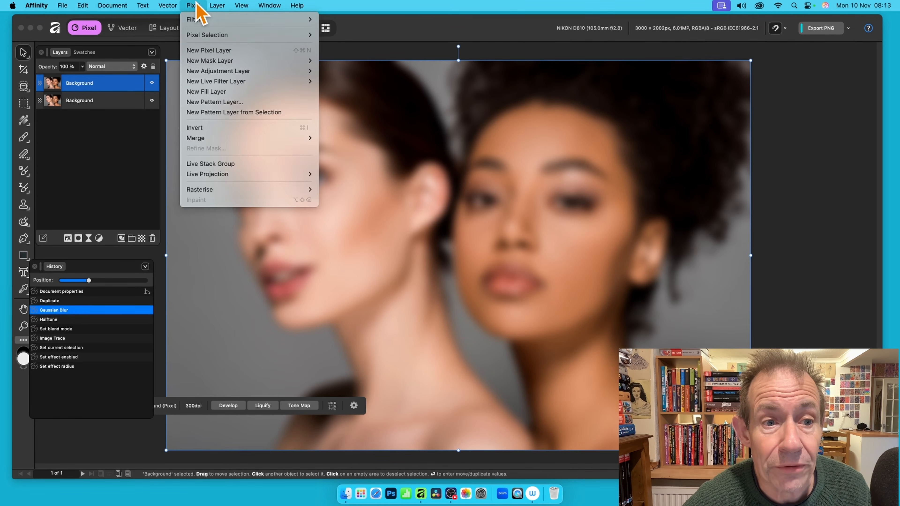
mouse_move(202, 19)
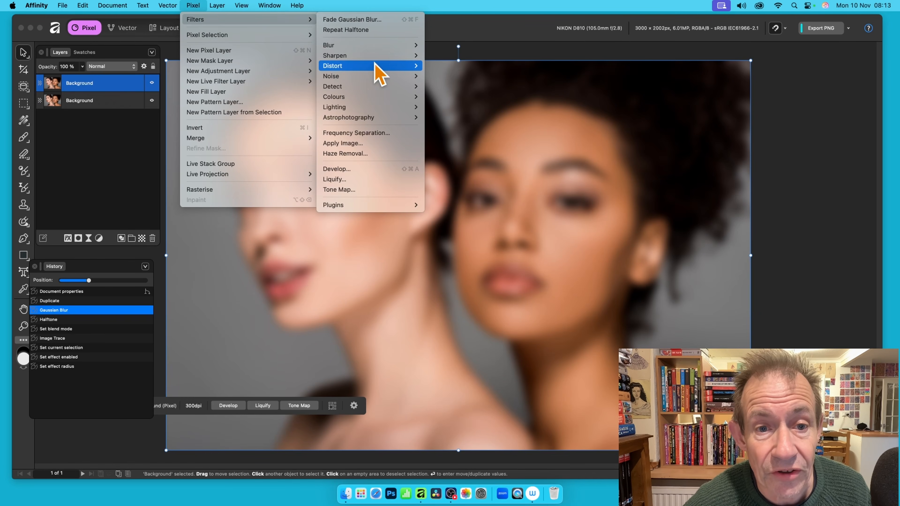
mouse_move(370, 100)
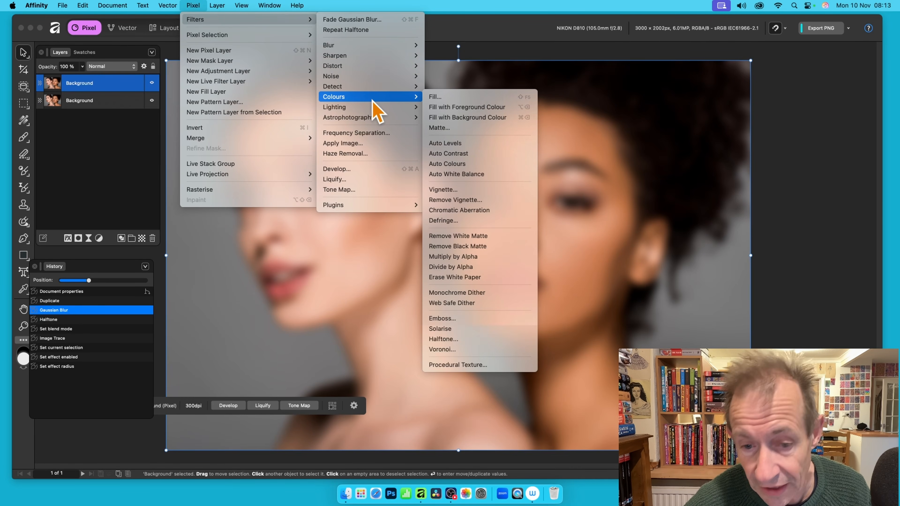
left_click(473, 341)
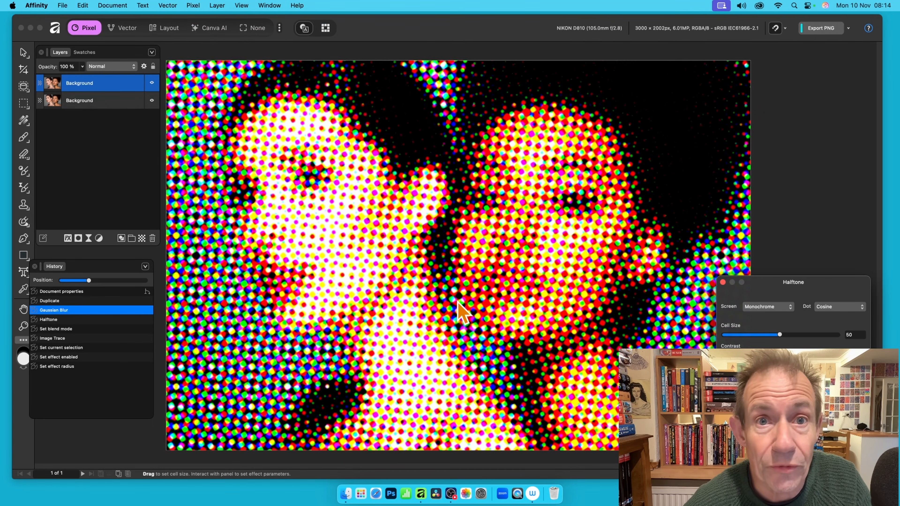
left_click_drag(812, 294, 565, 126)
left_click(525, 140)
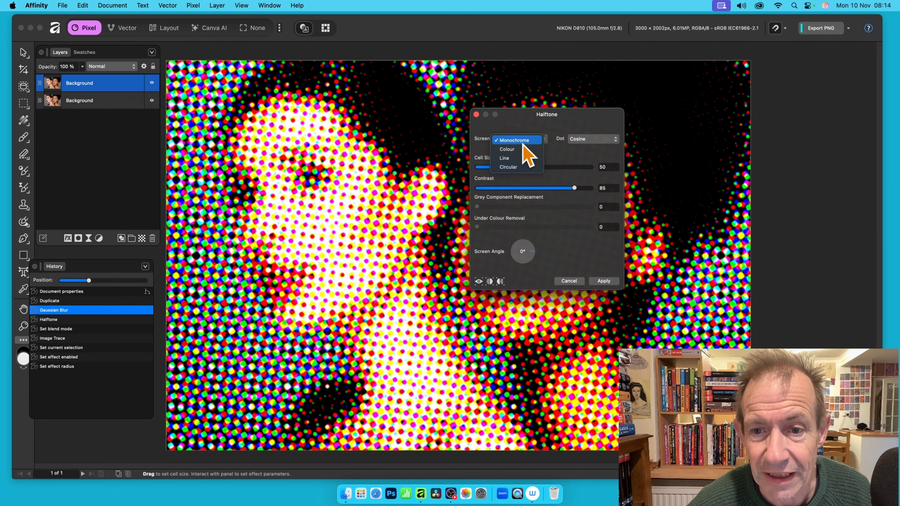
left_click(527, 158)
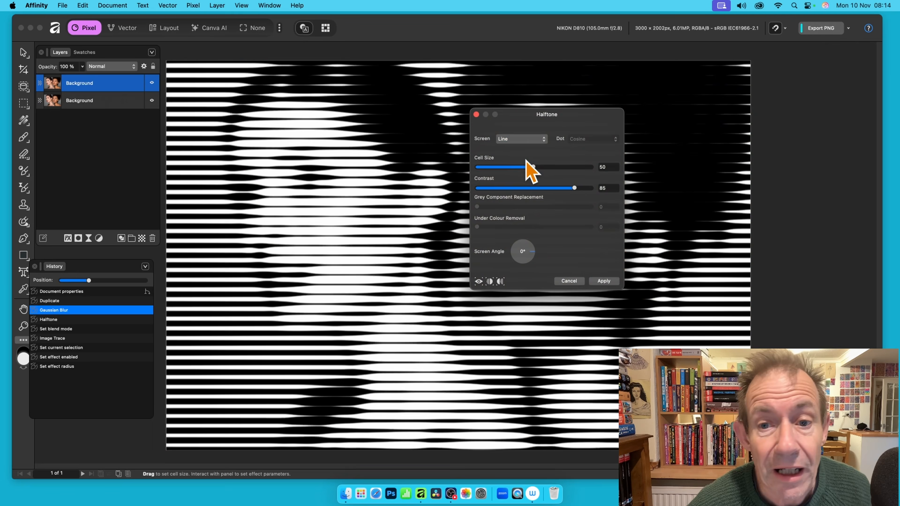
Set the halftone cell size to about 48.5 and the screen angle to 330°, and apply the filter.
left_click_drag(517, 120, 532, 103)
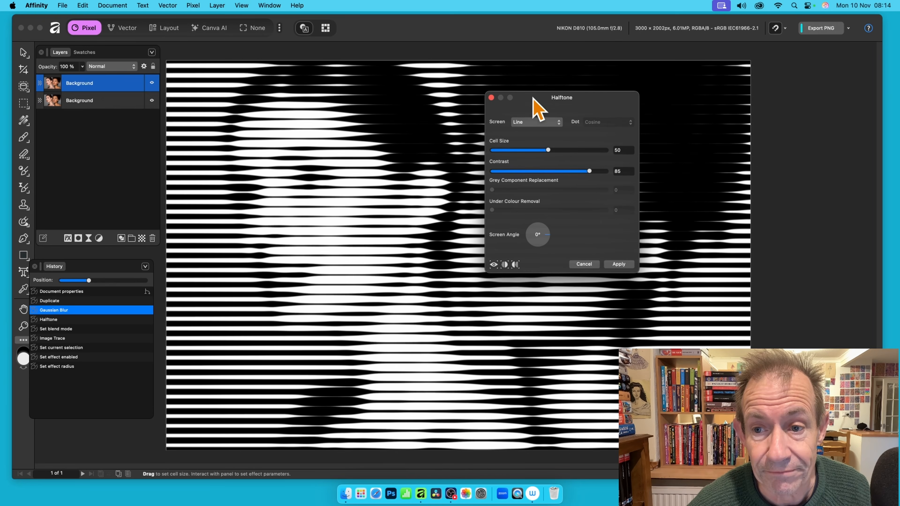
left_click_drag(548, 150, 546, 150)
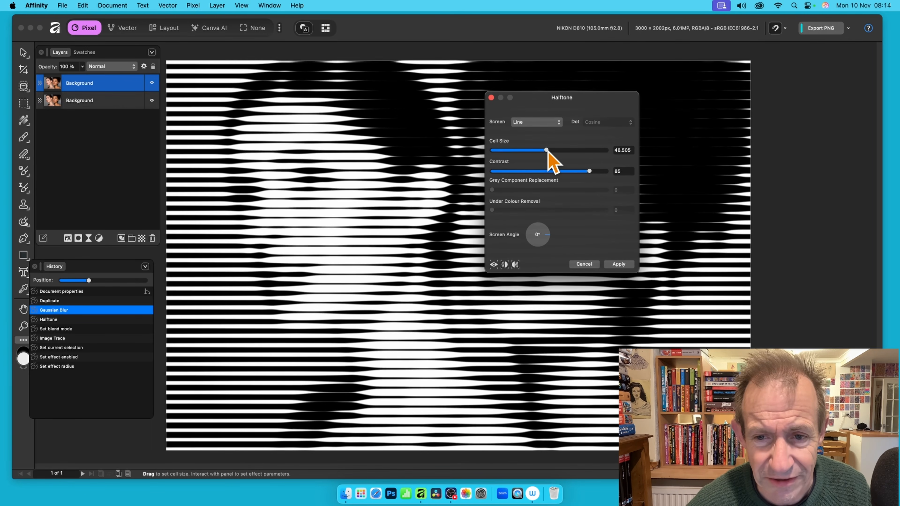
left_click_drag(550, 235, 559, 237)
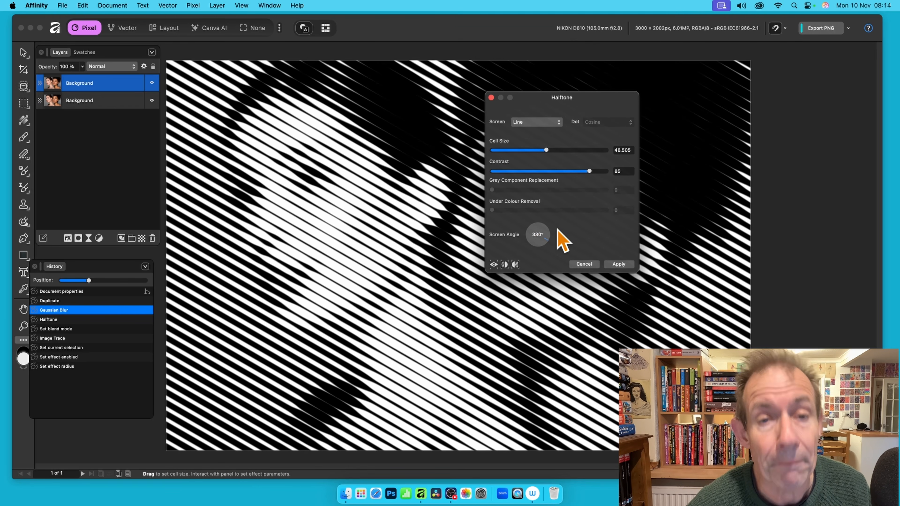
left_click(620, 264)
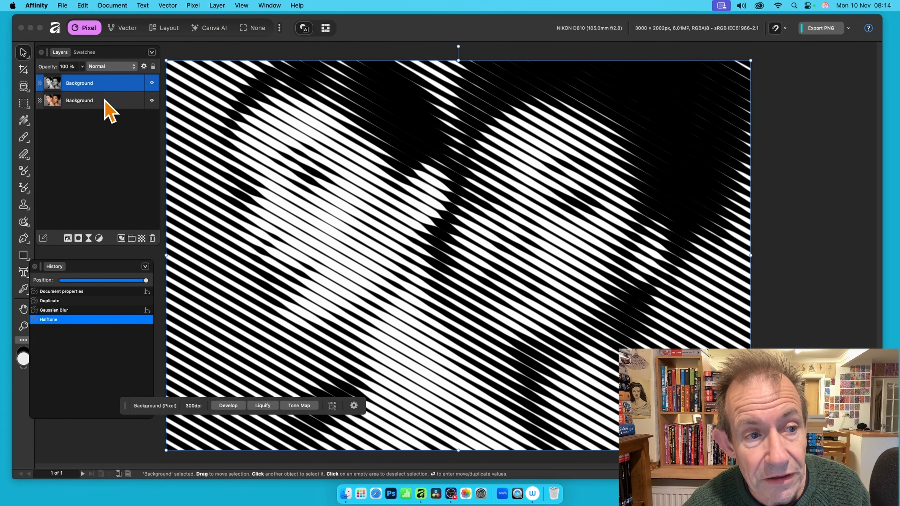
Keep the line halftone layer's blend mode at Normal and image-trace it with a 4% edge threshold.
left_click(109, 67)
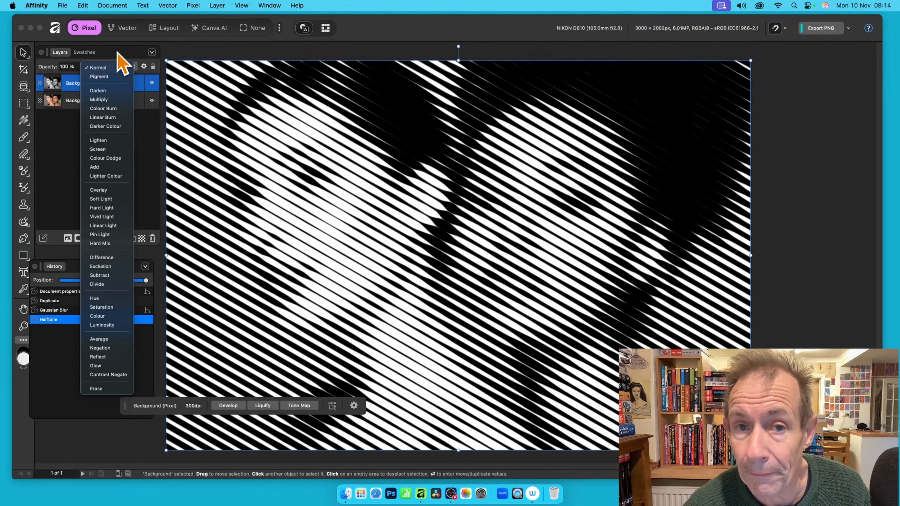
left_click(161, 153)
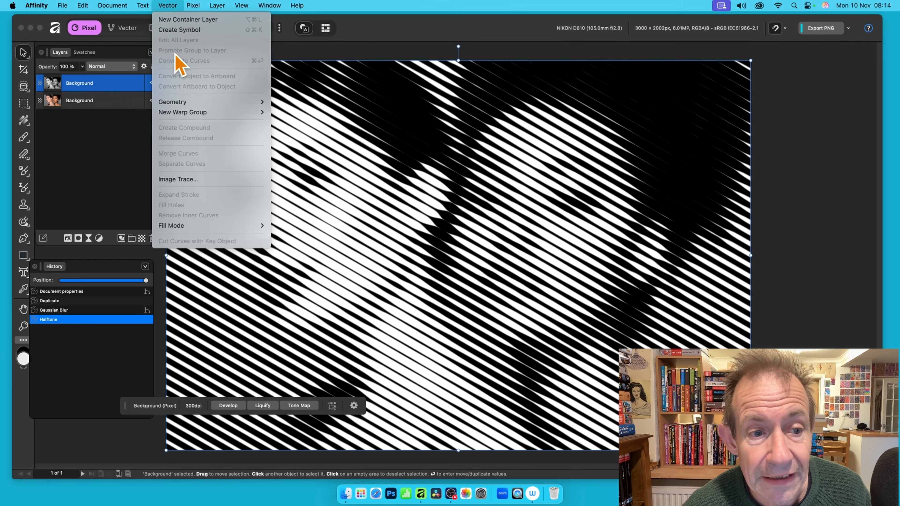
left_click(193, 179)
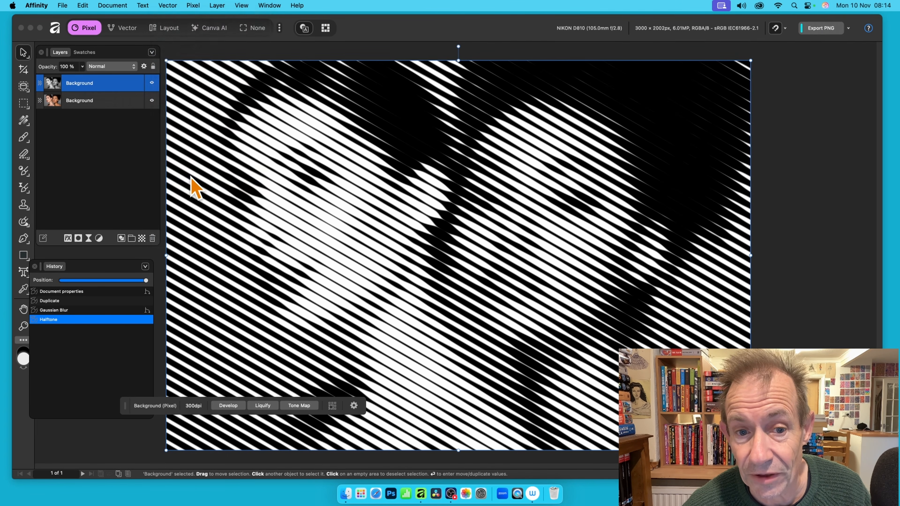
left_click_drag(424, 82, 393, 114)
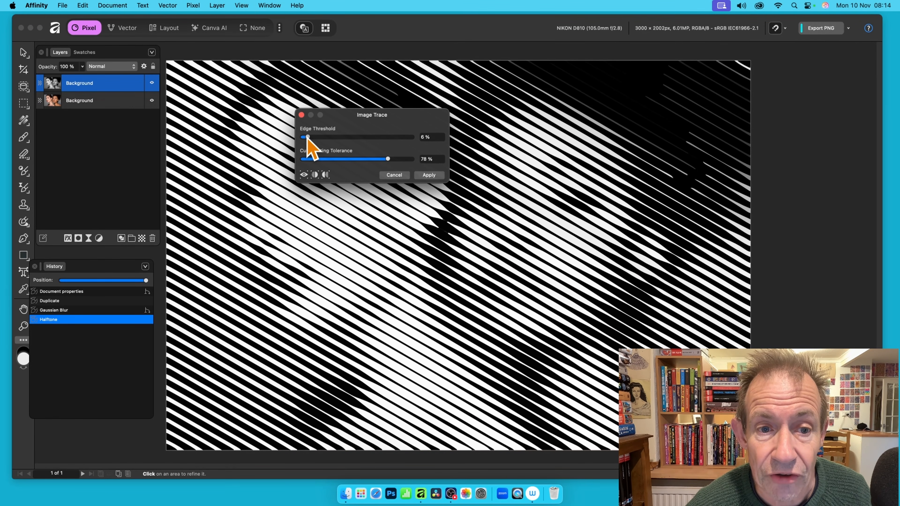
mouse_move(306, 139)
left_mouse_down()
mouse_move(342, 138)
mouse_move(304, 138)
left_mouse_up()
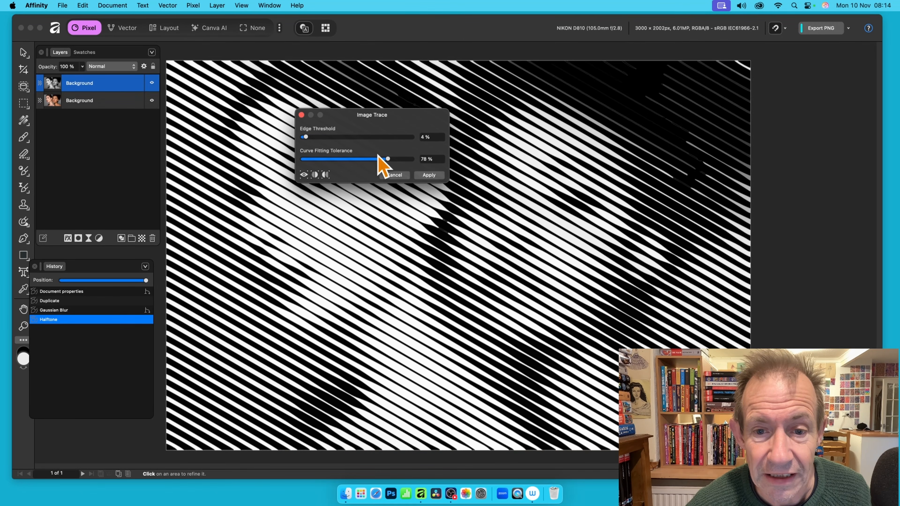
left_click(434, 177)
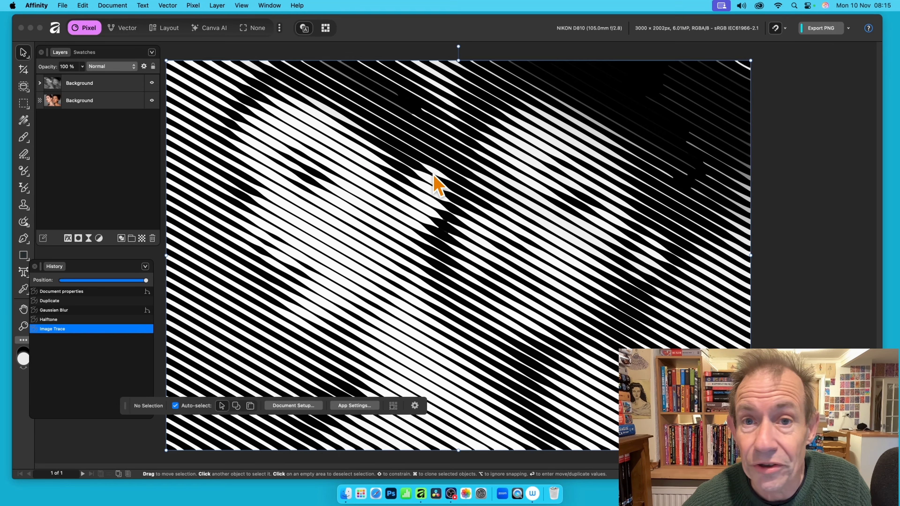
Expand the traced line-halftone group and select every curve inside it.
left_click(82, 82)
left_click(40, 83)
left_click(98, 103)
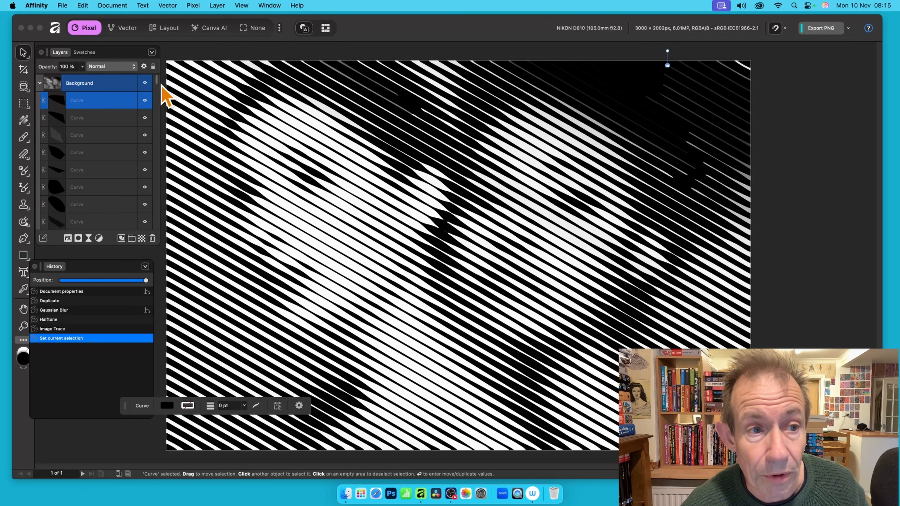
left_click_drag(158, 85, 160, 234)
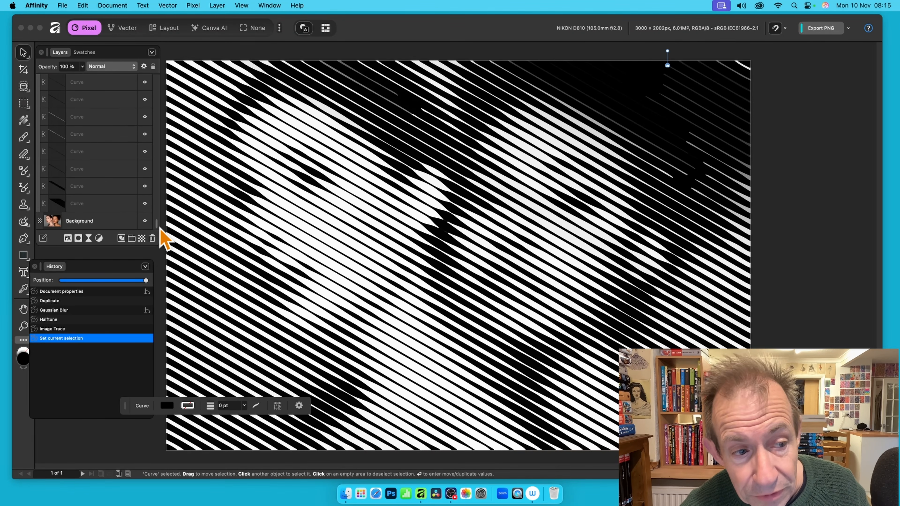
left_click(99, 202, "shift")
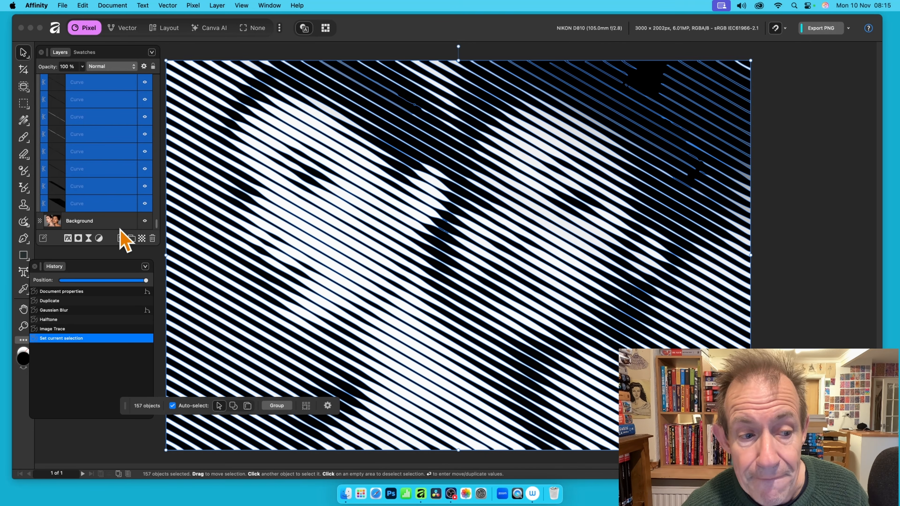
Try a 3D layer effect with a 12.8 px radius on all the selected line curves, and undo it.
left_click(70, 240)
left_click(545, 125)
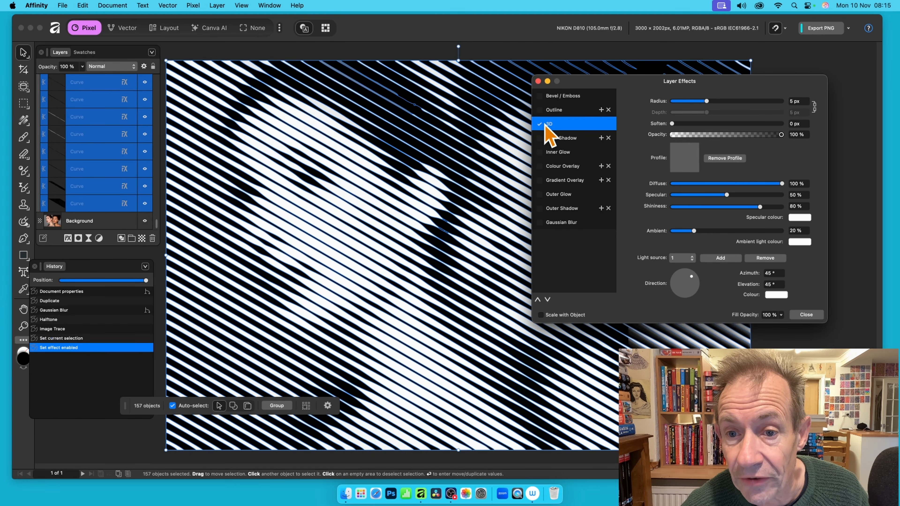
left_click_drag(707, 101, 723, 102)
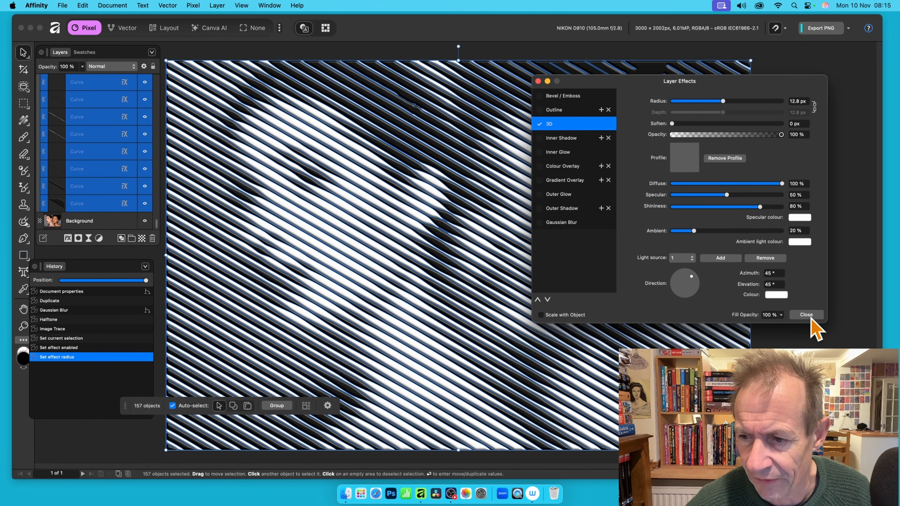
left_click(806, 315)
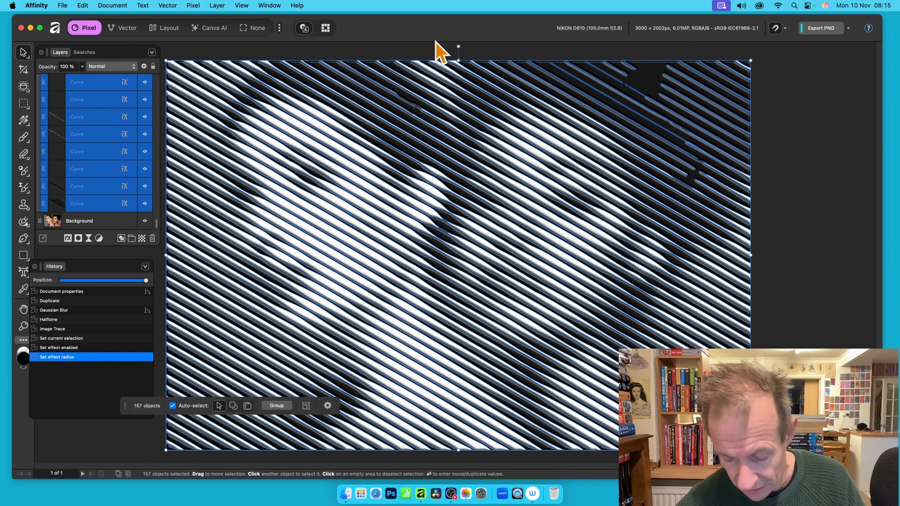
key("super+z")
key("super+z")
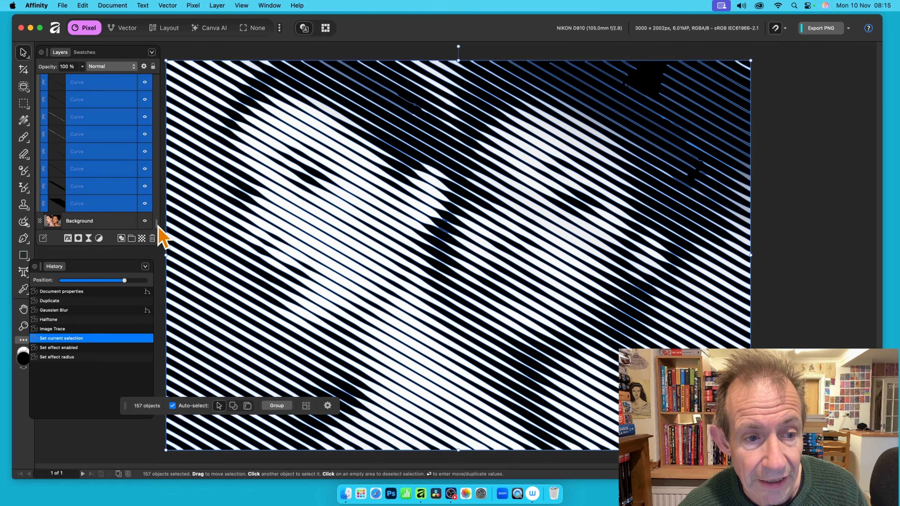
Select the traced Background group as a whole and set its blend mode to Overlay.
left_click_drag(157, 224, 166, 66)
left_click(113, 85)
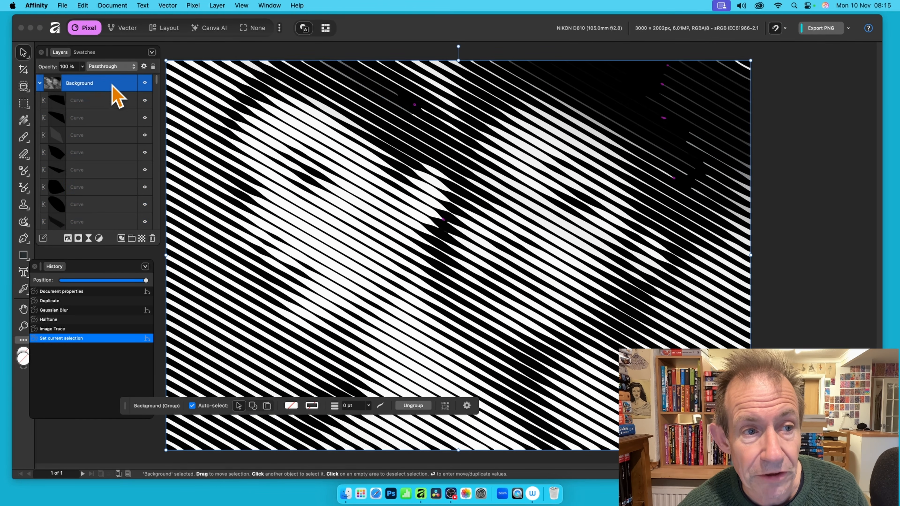
left_click(110, 66)
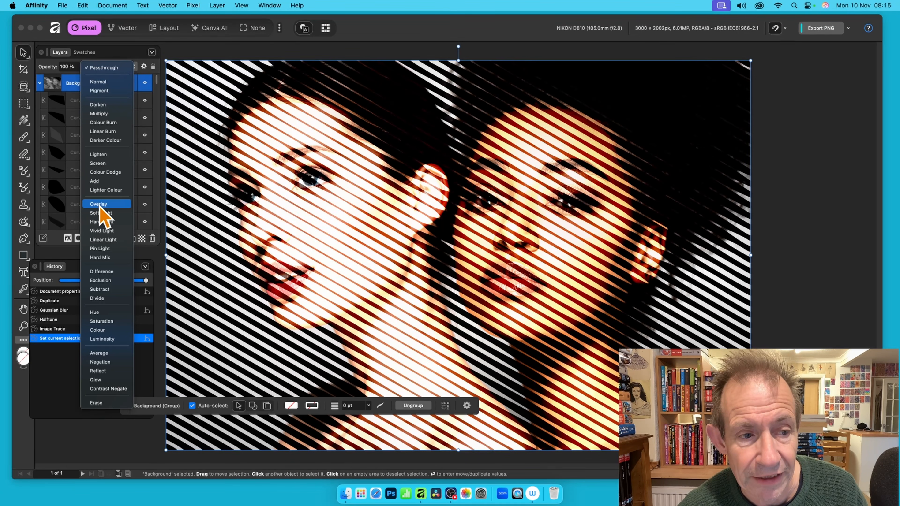
left_click(99, 207)
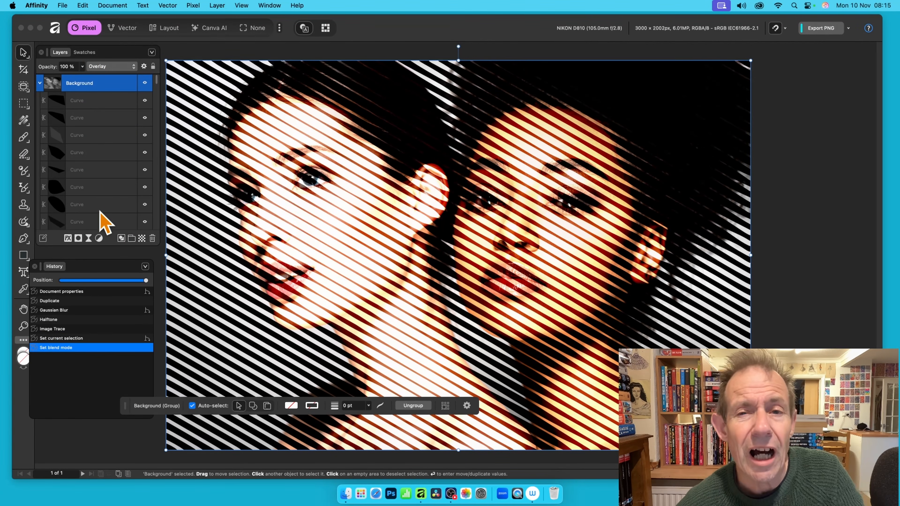
Collapse the traced group and merge it with the original Background photo layer using Merge Selected.
left_click(40, 84)
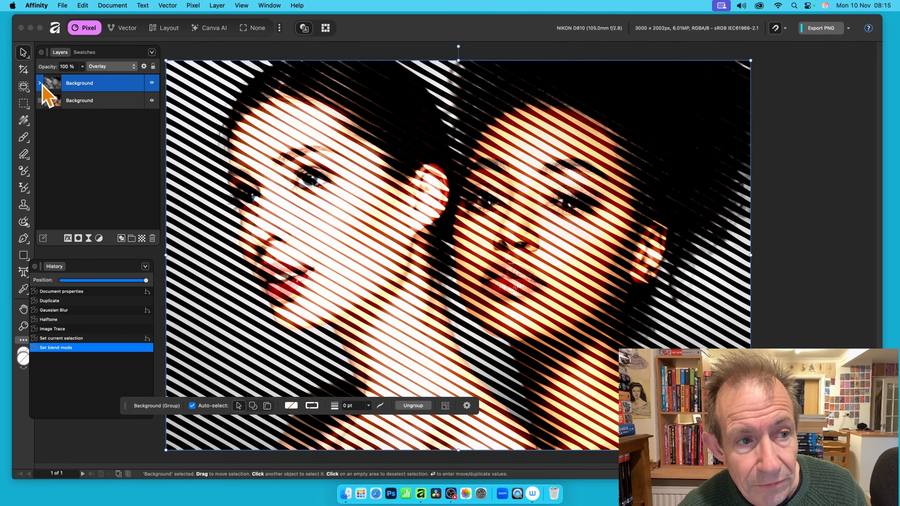
left_click(110, 103, "shift")
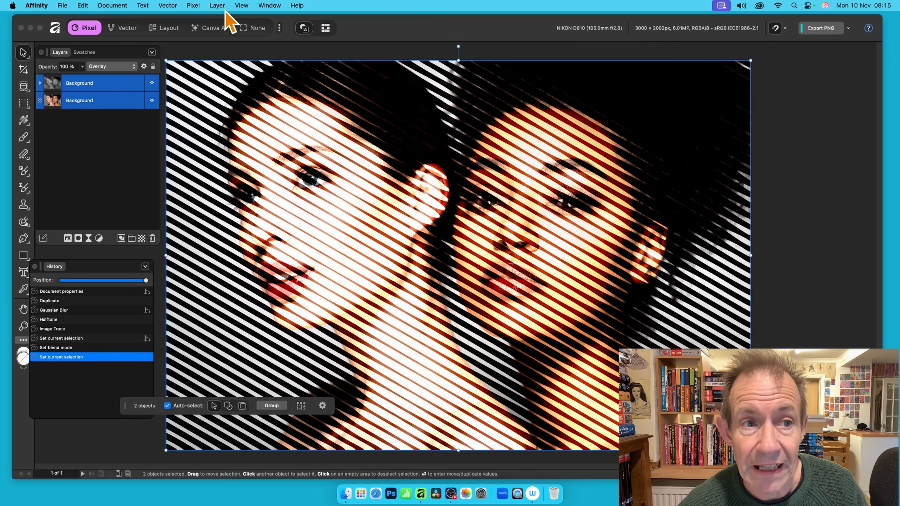
left_click(194, 5)
mouse_move(197, 138)
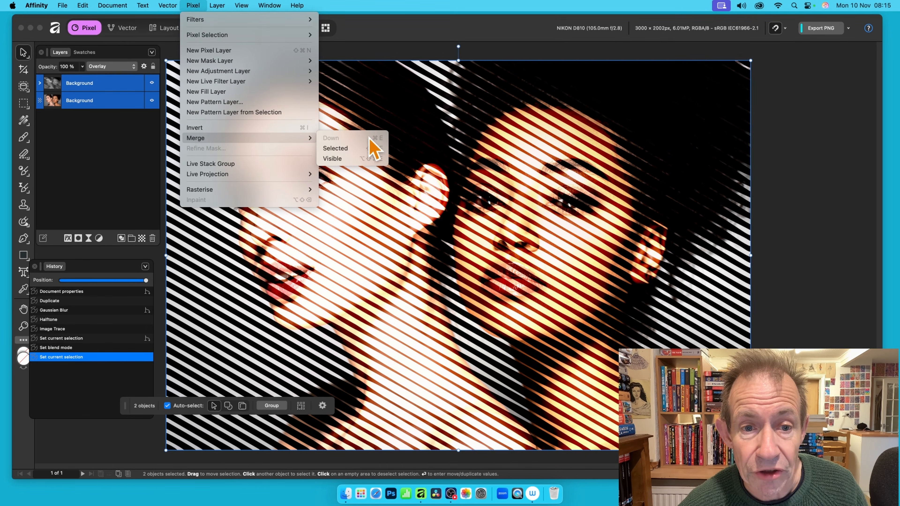
left_click(335, 148)
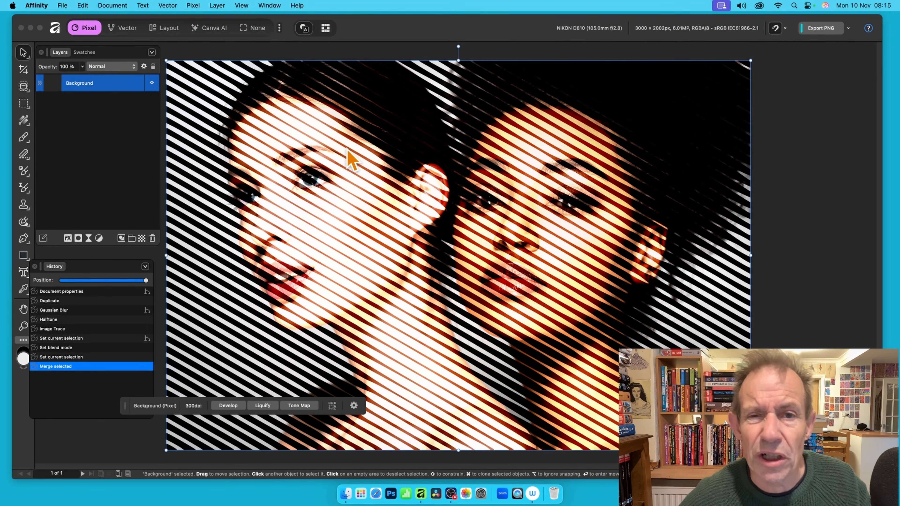
Apply a Gaussian Blur with a 2.7 px radius to the merged Background layer.
left_click(194, 5)
mouse_move(199, 22)
mouse_move(408, 45)
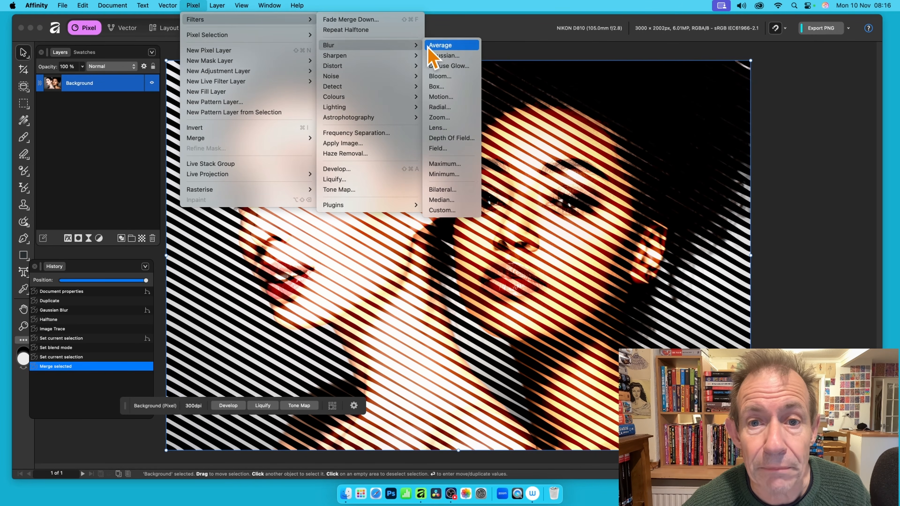
left_click(440, 66)
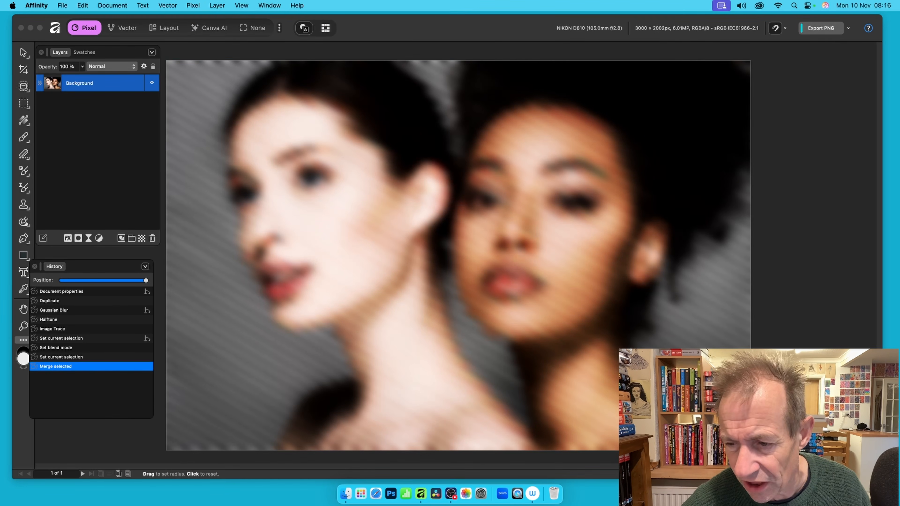
left_click_drag(510, 233, 471, 236)
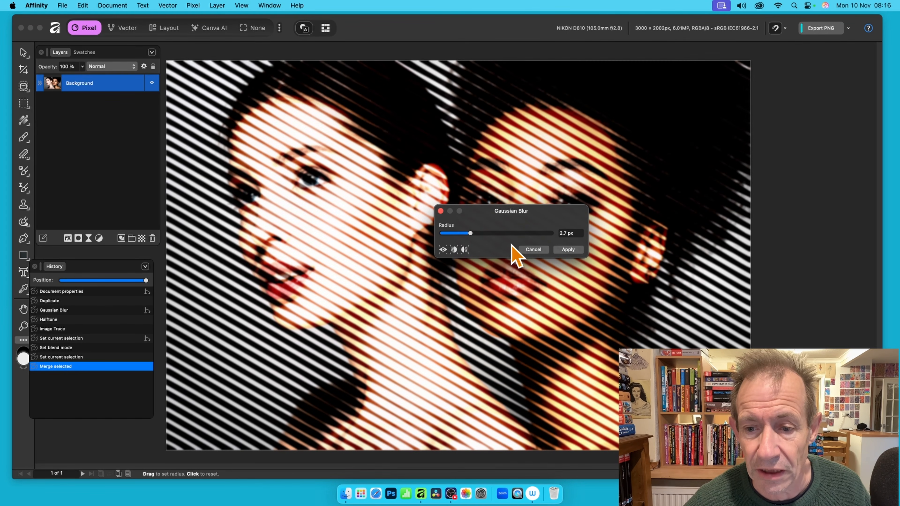
left_click(577, 250)
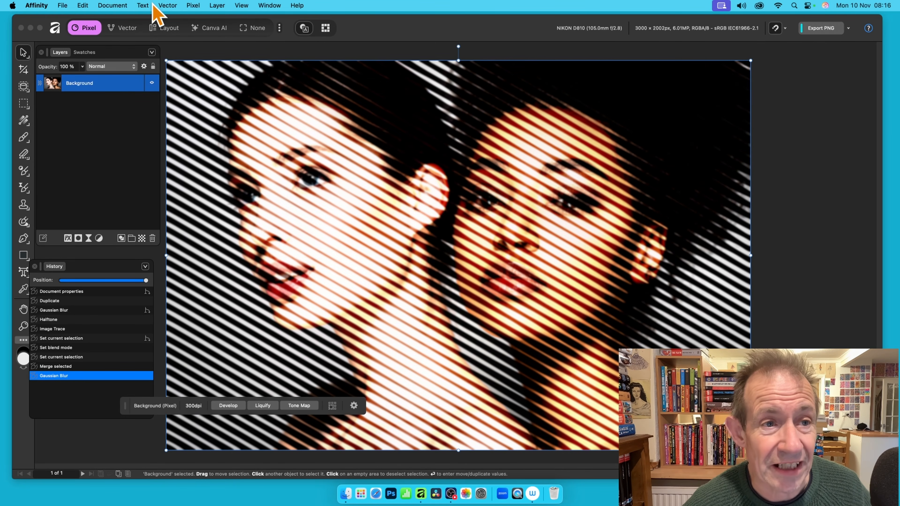
Image-trace the blurred Background layer with an Edge Threshold of 21 %.
left_click(167, 5)
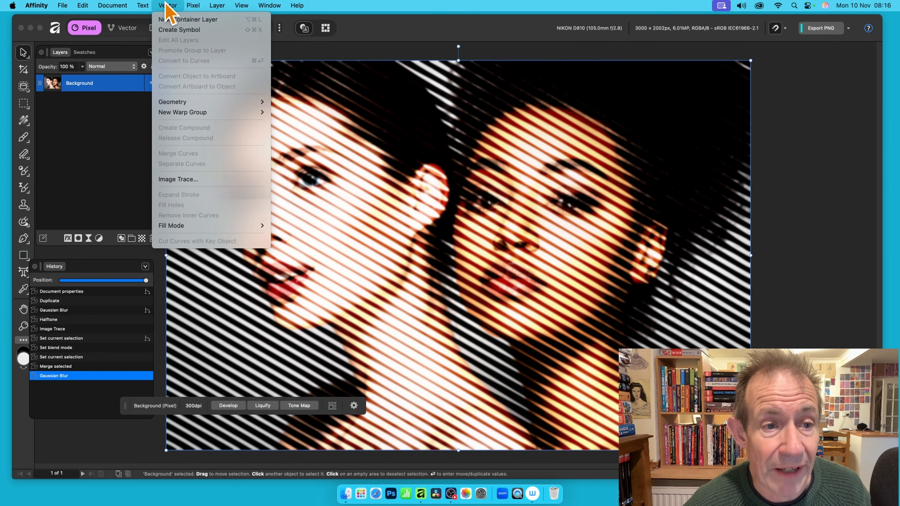
left_click(186, 180)
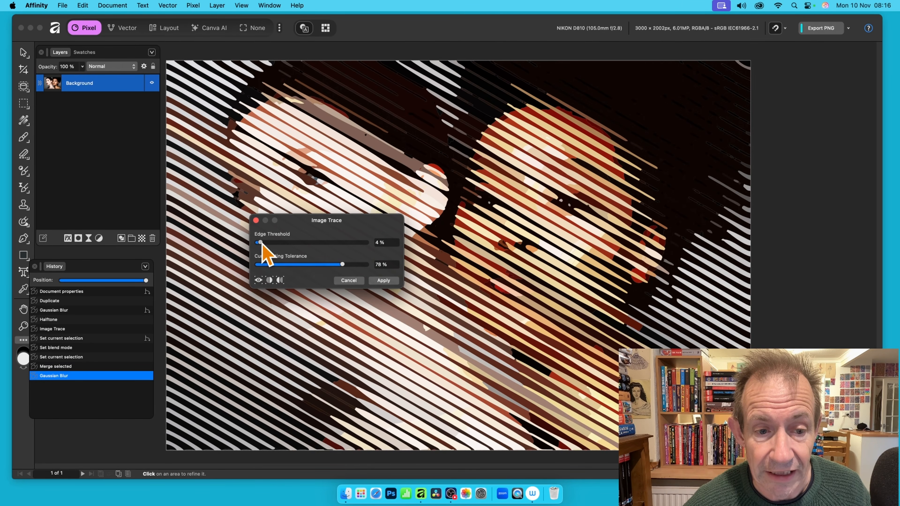
left_click_drag(259, 244, 280, 245)
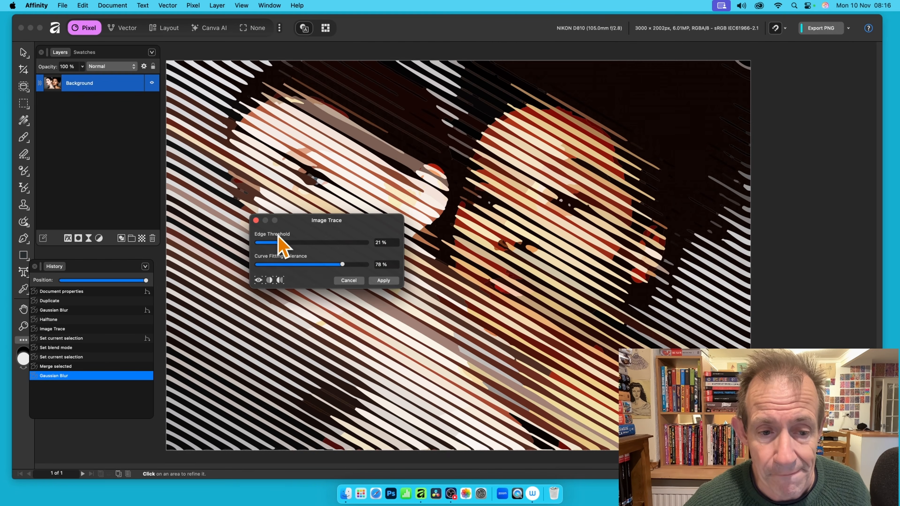
left_click(385, 281)
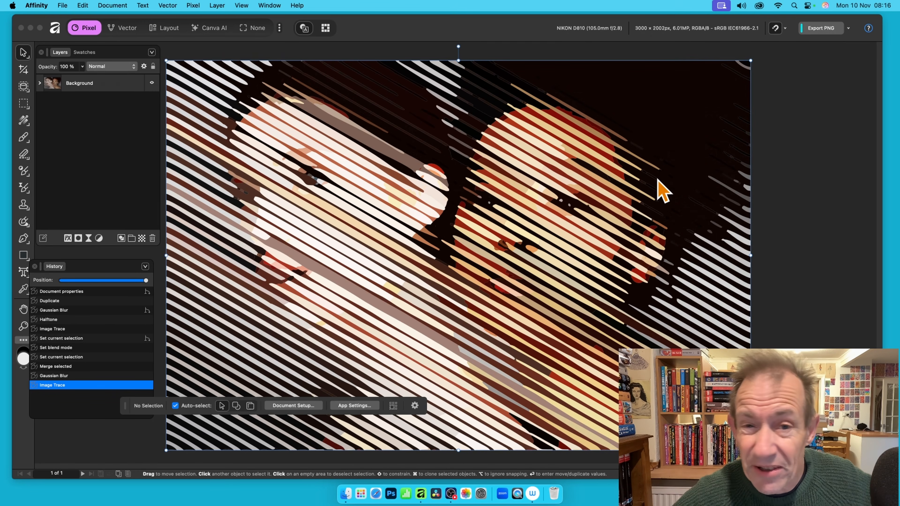
Expand the newly traced Background group and select every curve inside it.
left_click(40, 83)
left_click(86, 101)
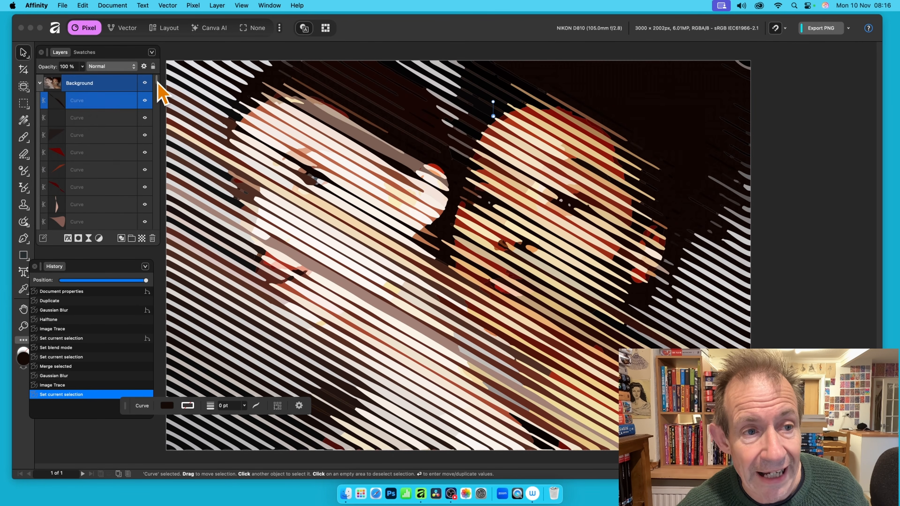
left_click_drag(158, 82, 169, 227)
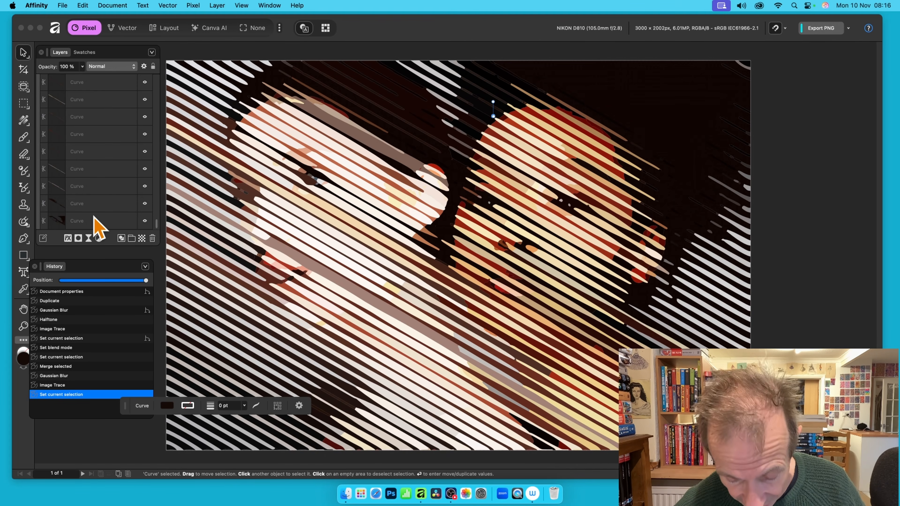
key("super+a")
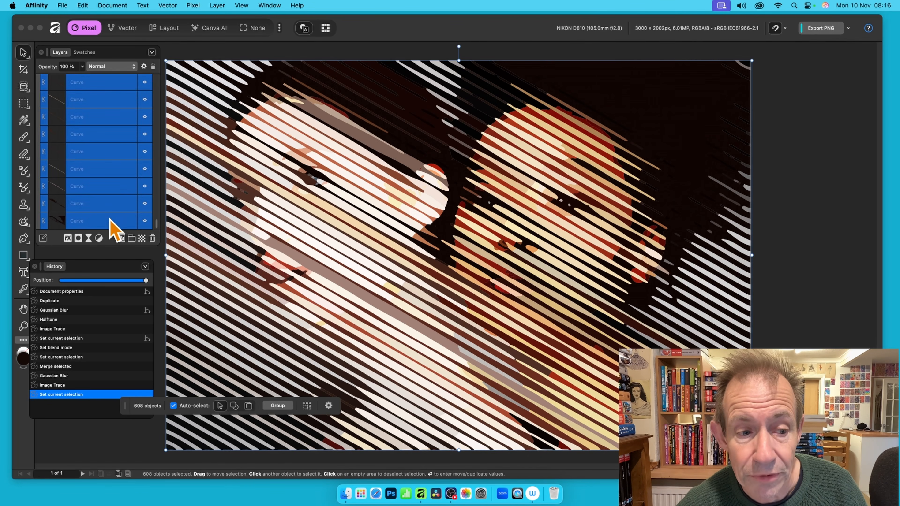
Add a 3D layer effect with a 12.4 px radius to all the selected curves.
left_click(67, 238)
left_click(539, 124)
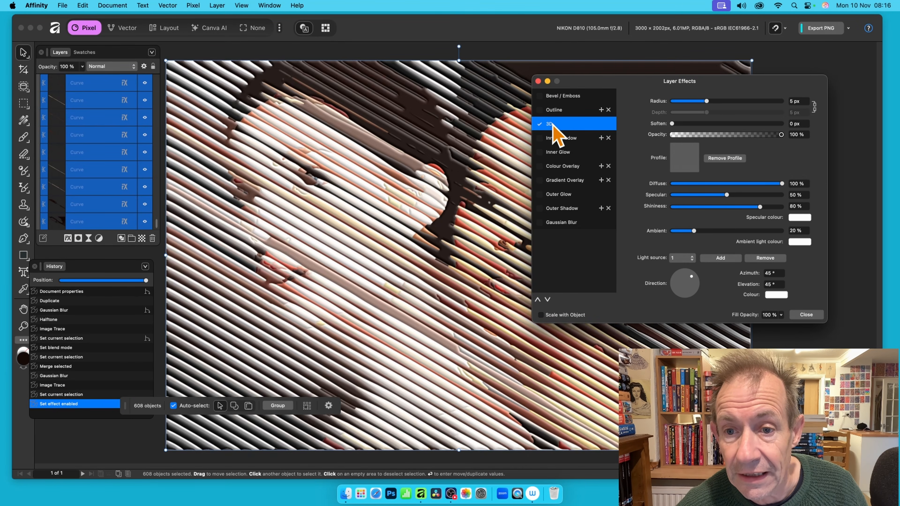
left_click_drag(706, 101, 723, 102)
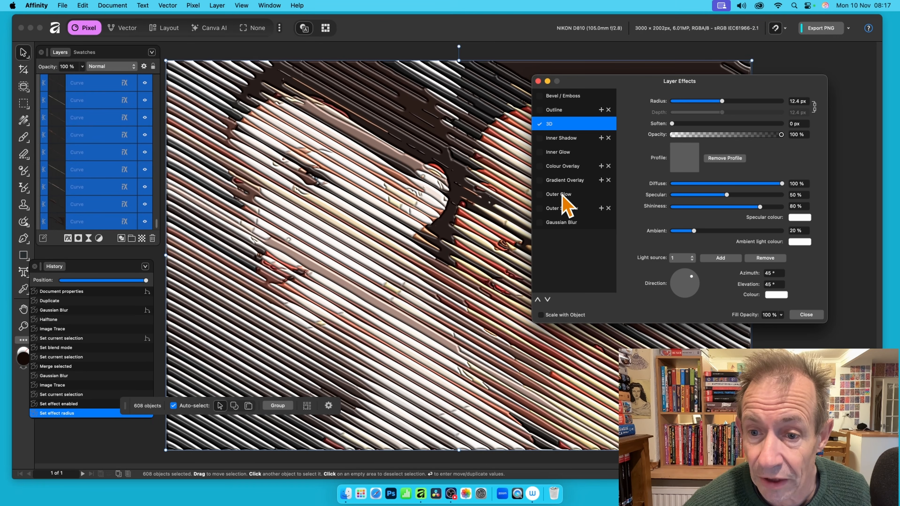
Add an Outer Shadow to the curves with 6.6 px radius, 10.7 px offset and 53 % intensity, and clear the selection.
left_click(541, 208)
left_click(563, 208)
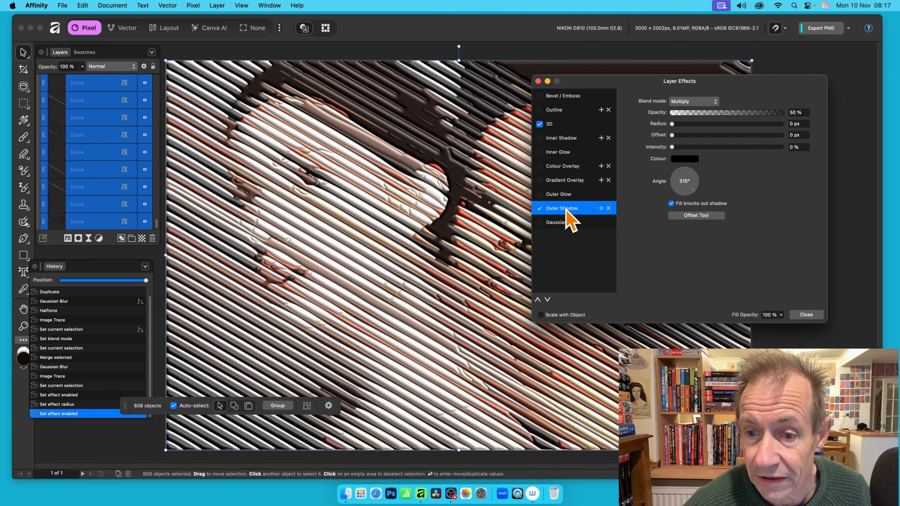
left_click_drag(672, 123, 729, 146)
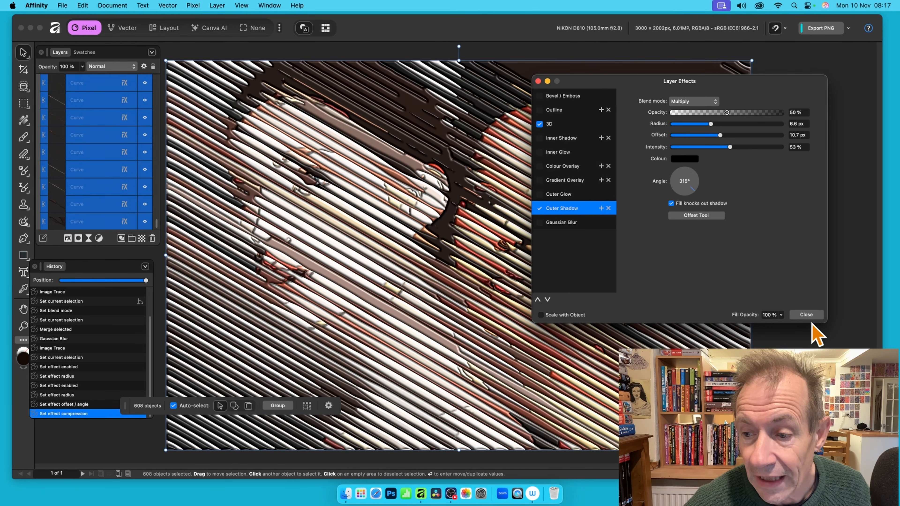
left_click(814, 315)
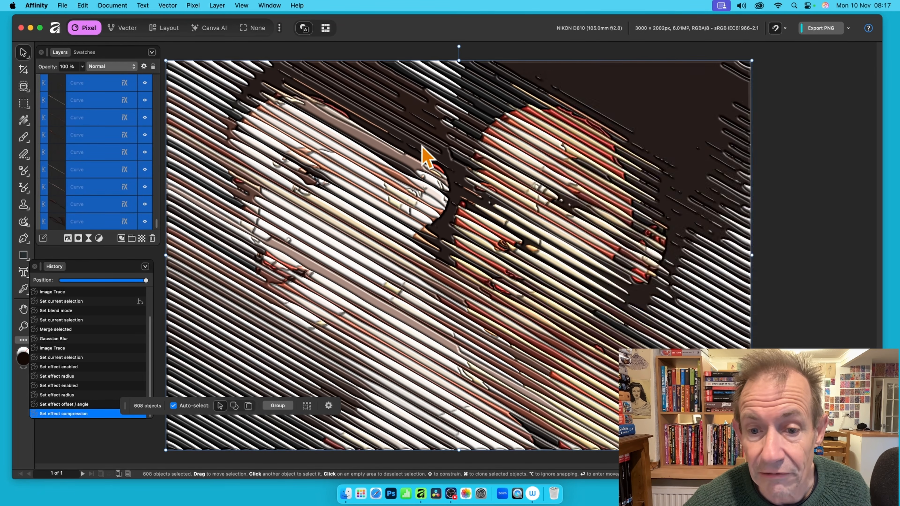
left_click(779, 164)
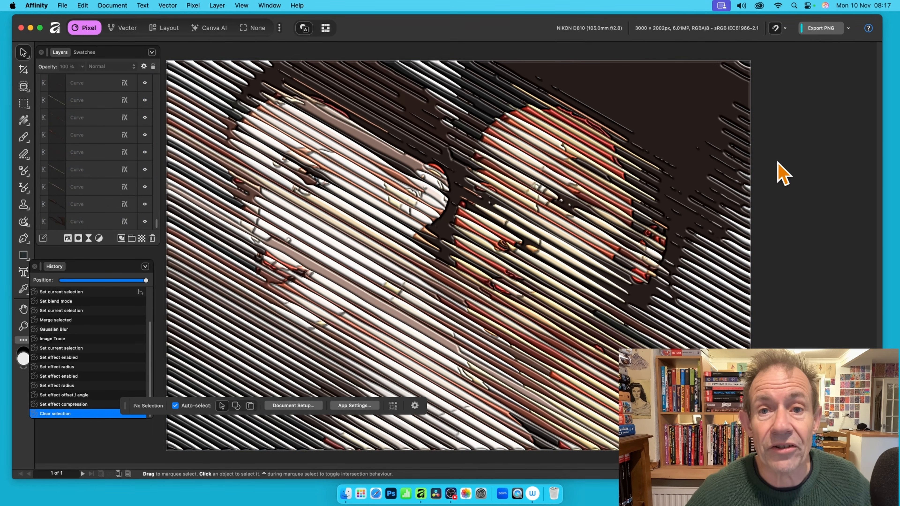